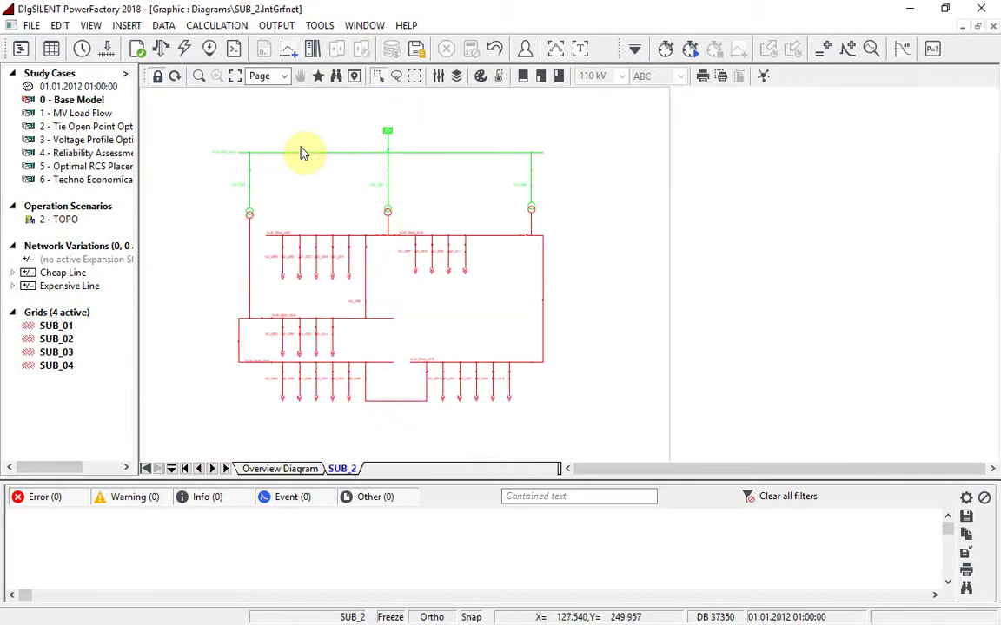
Search the SUB_2 diagram for 'SW_162' and zoom to switch SW_1620.
{"action": "left_click", "coordinate": [336, 76]}
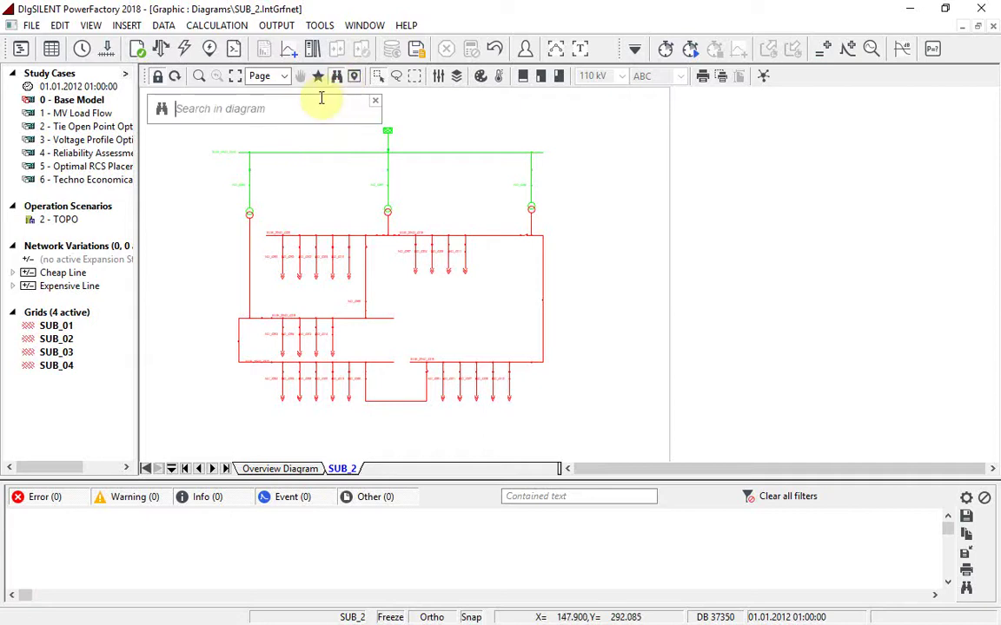
{"action": "type", "text": "SW_162"}
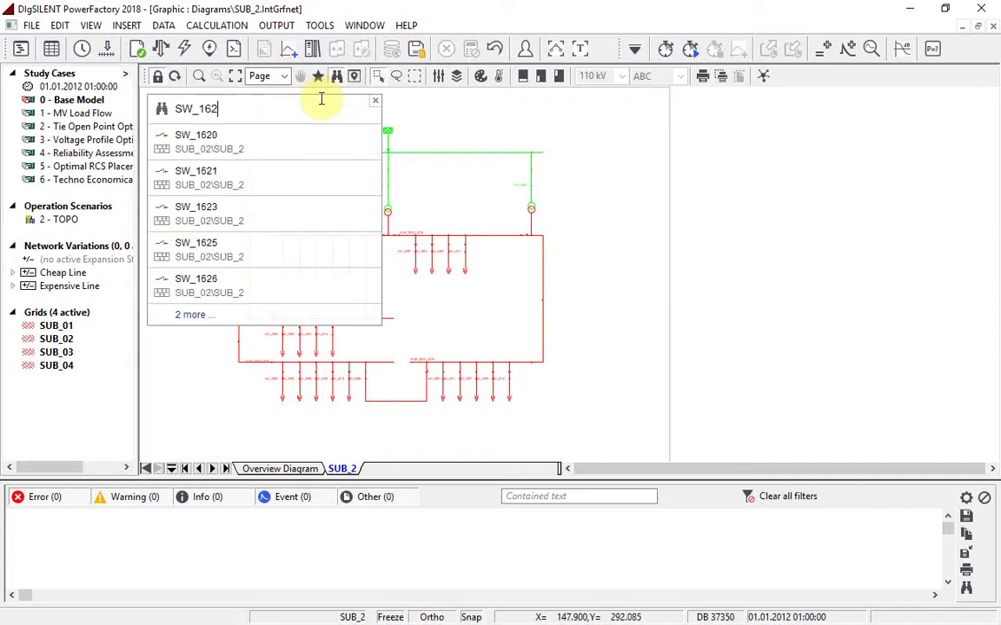
{"action": "left_click", "coordinate": [232, 153]}
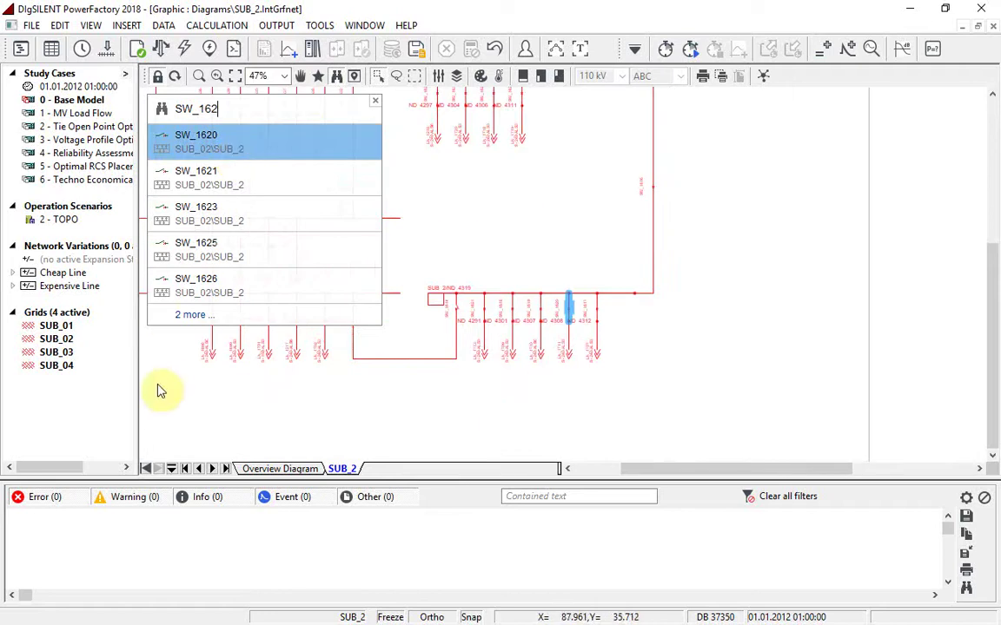
On the geographic Overview Diagram, search online for 'rümelin' and zoom to the first Rümelinstraße result.
{"action": "left_click", "coordinate": [249, 468]}
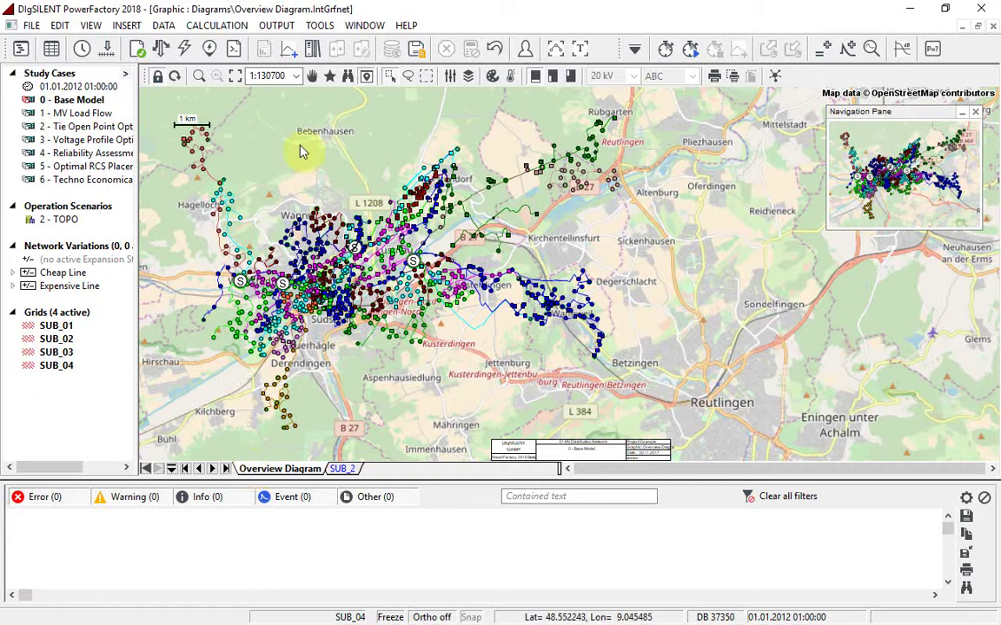
{"action": "left_click", "coordinate": [347, 76]}
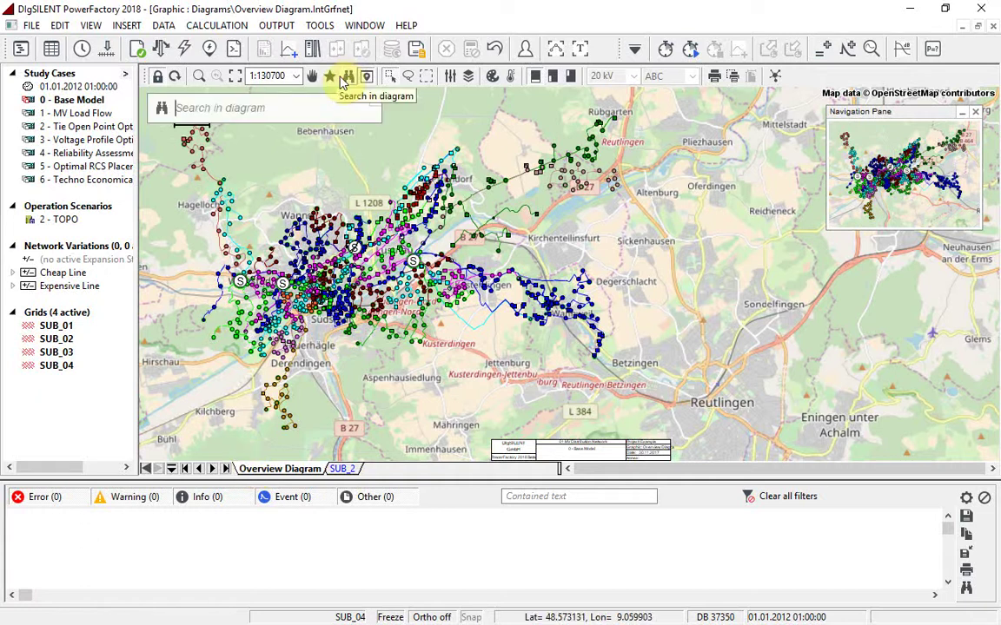
{"action": "type", "text": "rümelin"}
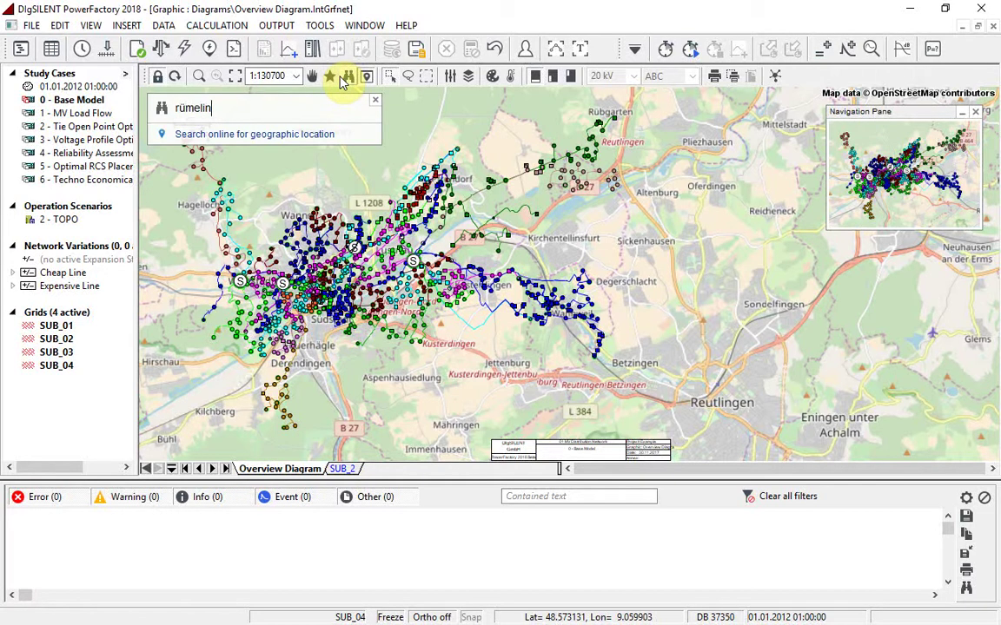
{"action": "left_click", "coordinate": [280, 134]}
{"action": "left_click", "coordinate": [288, 159]}
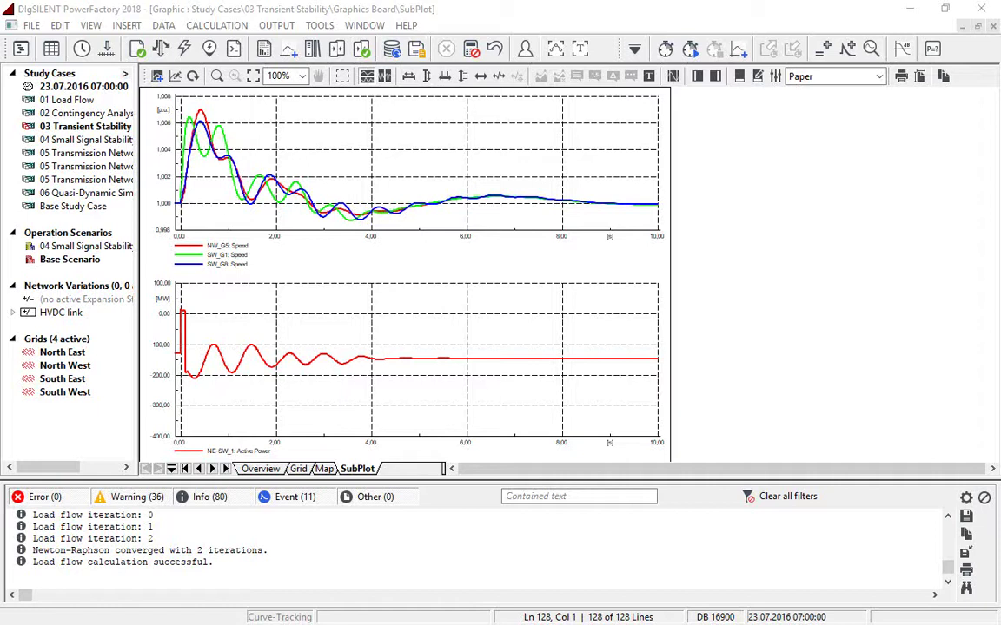
{"action": "left_click", "coordinate": [157, 77]}
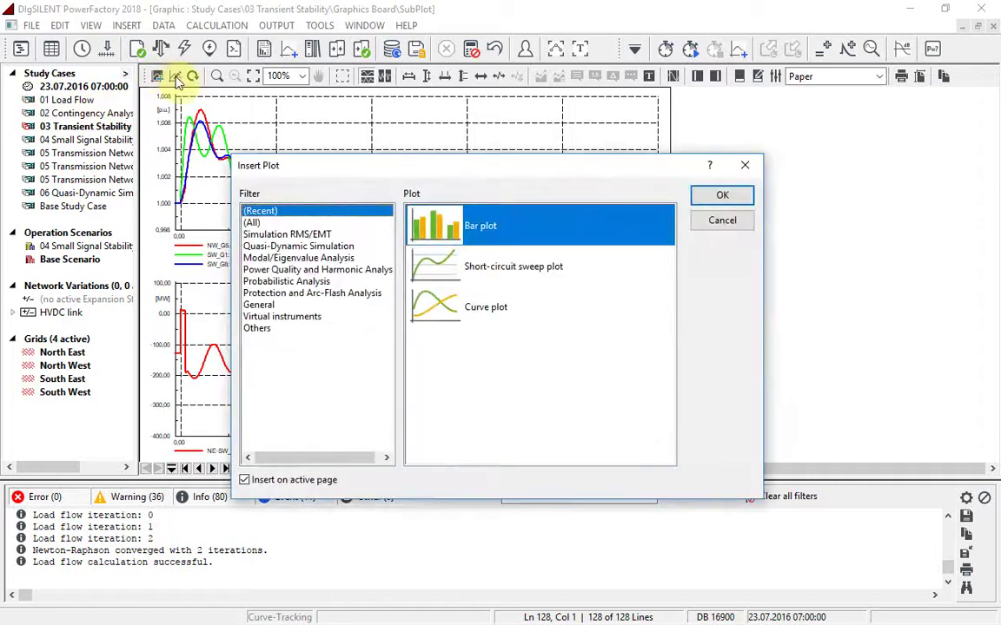
{"action": "left_click", "coordinate": [288, 234]}
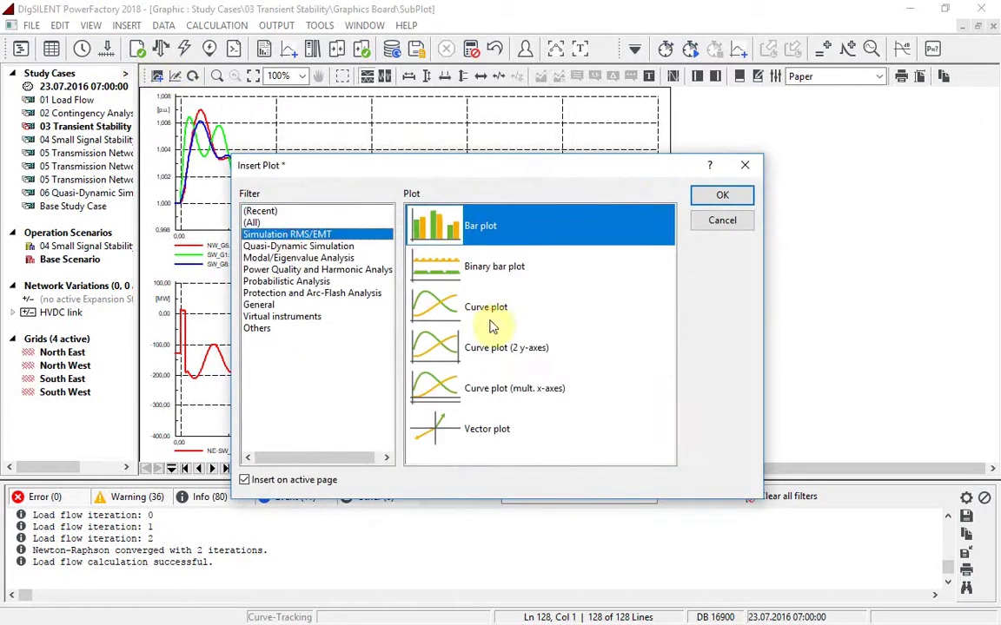
{"action": "left_click", "coordinate": [608, 307]}
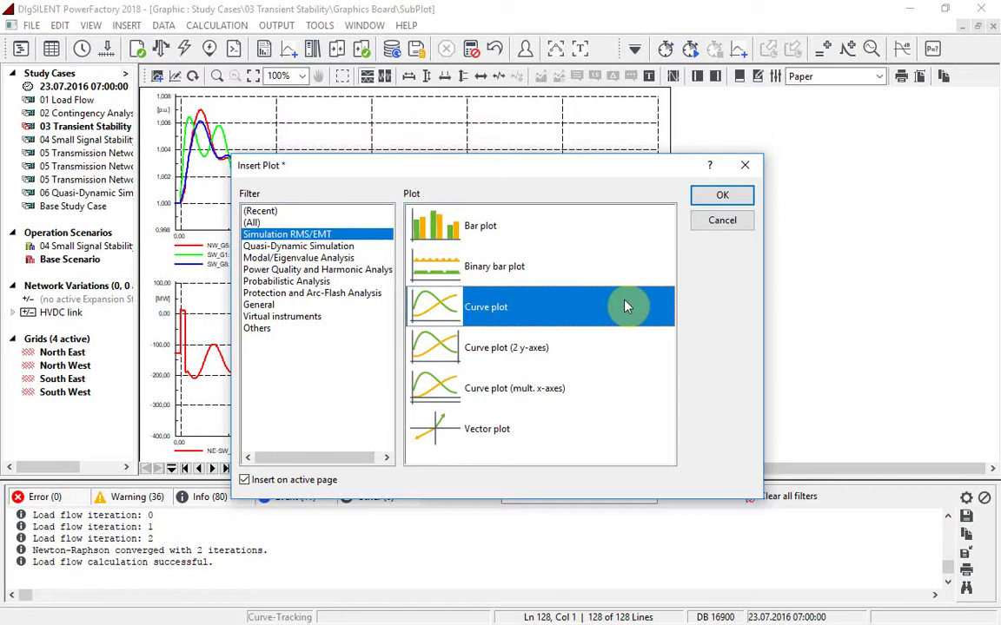
{"action": "left_click", "coordinate": [714, 223]}
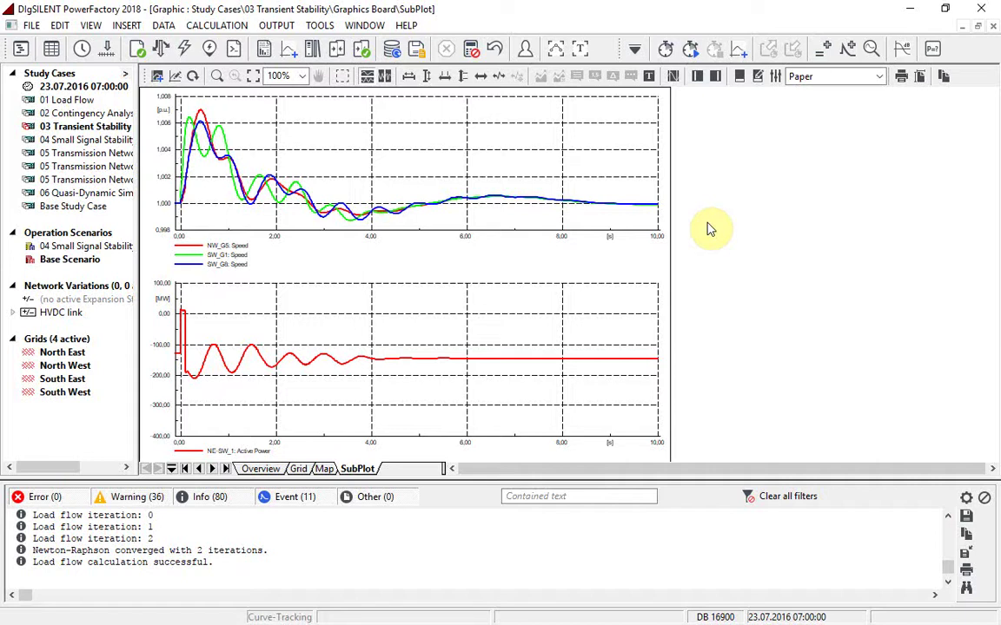
{"action": "left_click", "coordinate": [51, 49]}
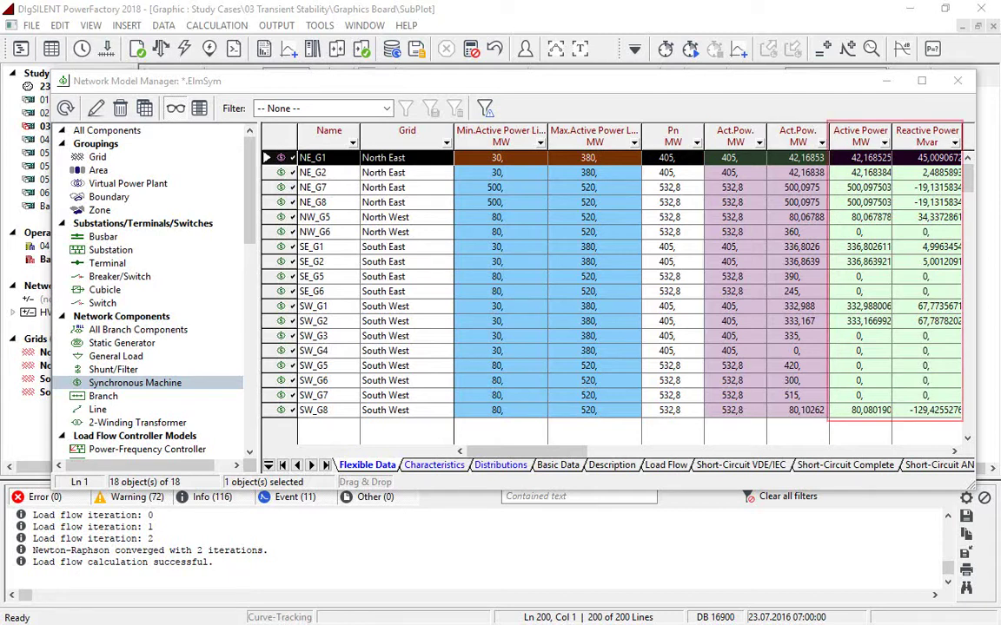
Open generator NE_G1's data and show its Load Flow page.
{"action": "double_click", "coordinate": [274, 158]}
{"action": "left_click", "coordinate": [200, 118]}
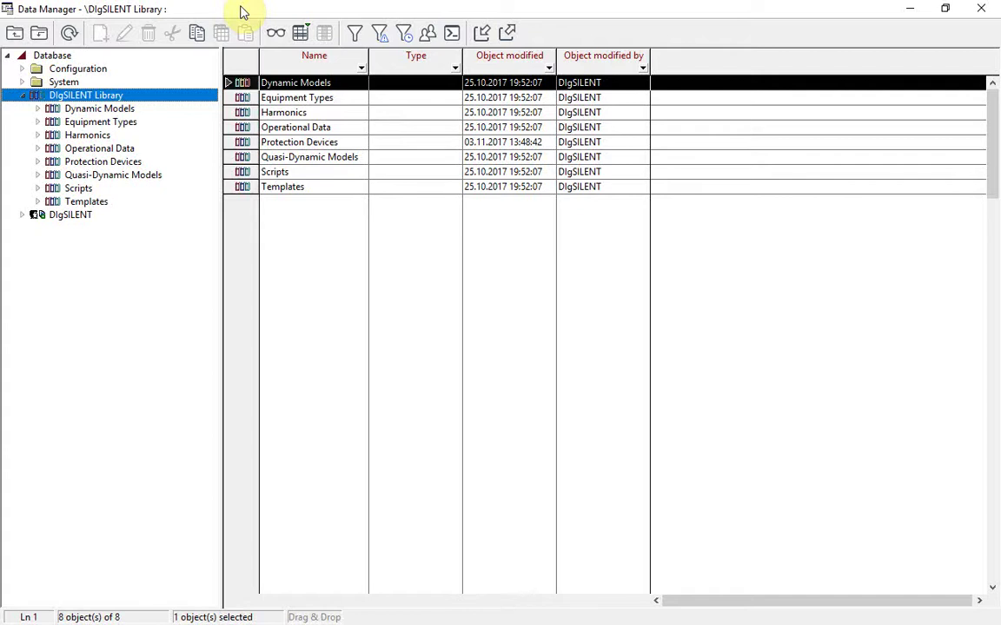
Open the 210 MVA GT type under Equipment Types > Synchronous Machines, review its version history, then close it.
{"action": "left_click", "coordinate": [80, 122]}
{"action": "left_click", "coordinate": [38, 123]}
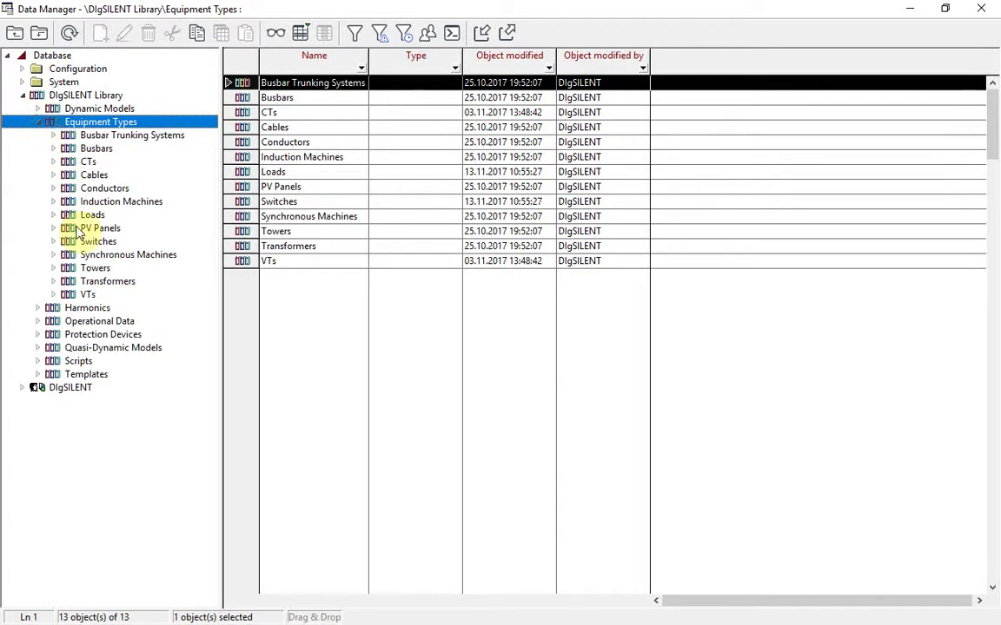
{"action": "left_click", "coordinate": [70, 253]}
{"action": "left_click", "coordinate": [248, 82]}
{"action": "double_click", "coordinate": [248, 82]}
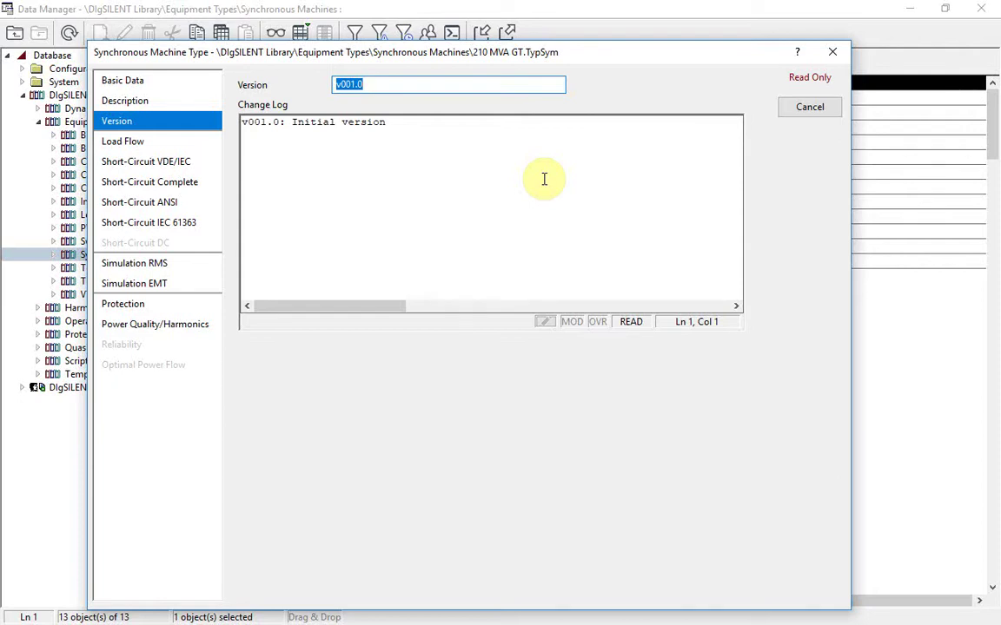
{"action": "key", "text": "Escape"}
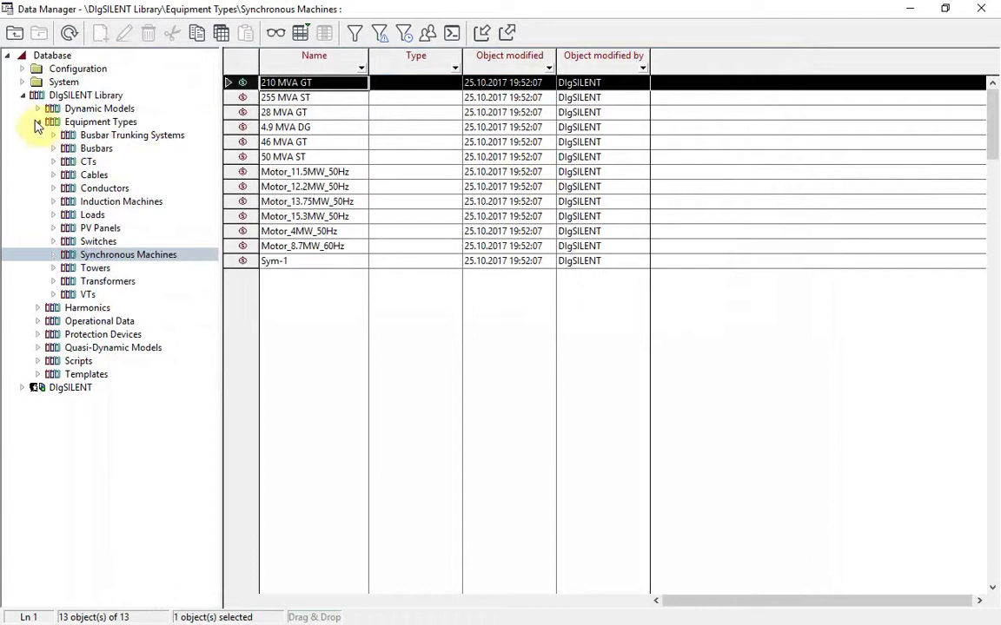
Collapse Equipment Types and expand Protection Devices > Relays to list the ABB relay models.
{"action": "left_click", "coordinate": [38, 122]}
{"action": "left_click", "coordinate": [69, 162]}
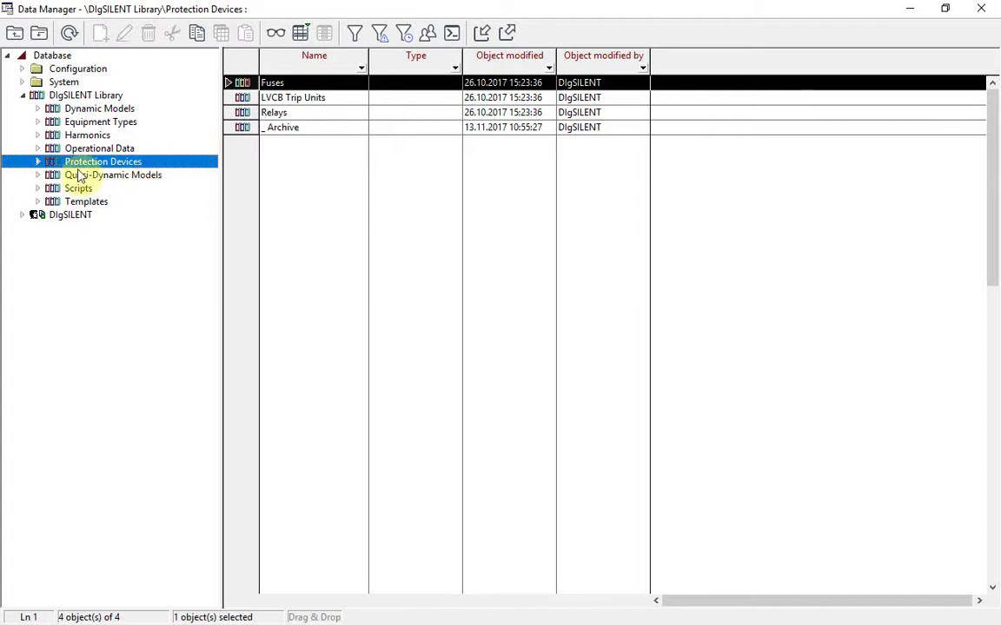
{"action": "left_click", "coordinate": [38, 162]}
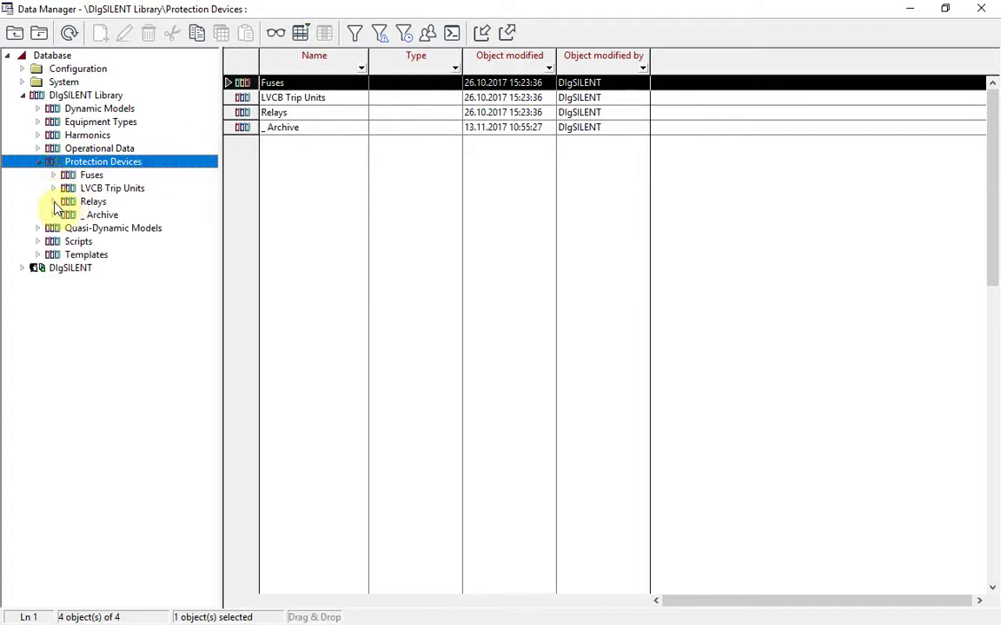
{"action": "left_click", "coordinate": [54, 202]}
{"action": "left_click", "coordinate": [103, 216]}
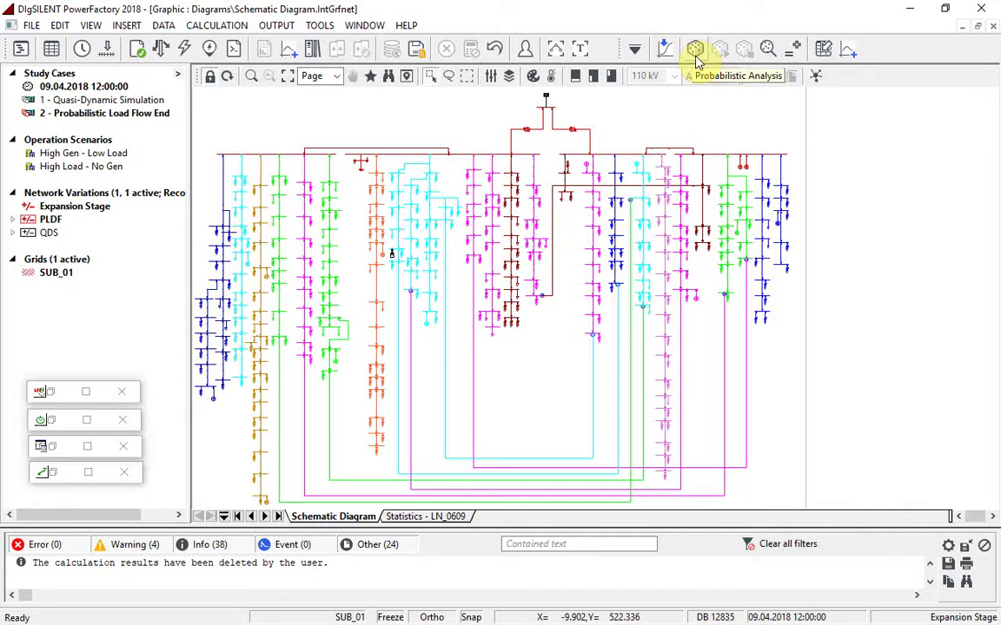
Cancel Distribution Estimation and filter the MV load table by name to LD_MV_305.
{"action": "left_click", "coordinate": [665, 48]}
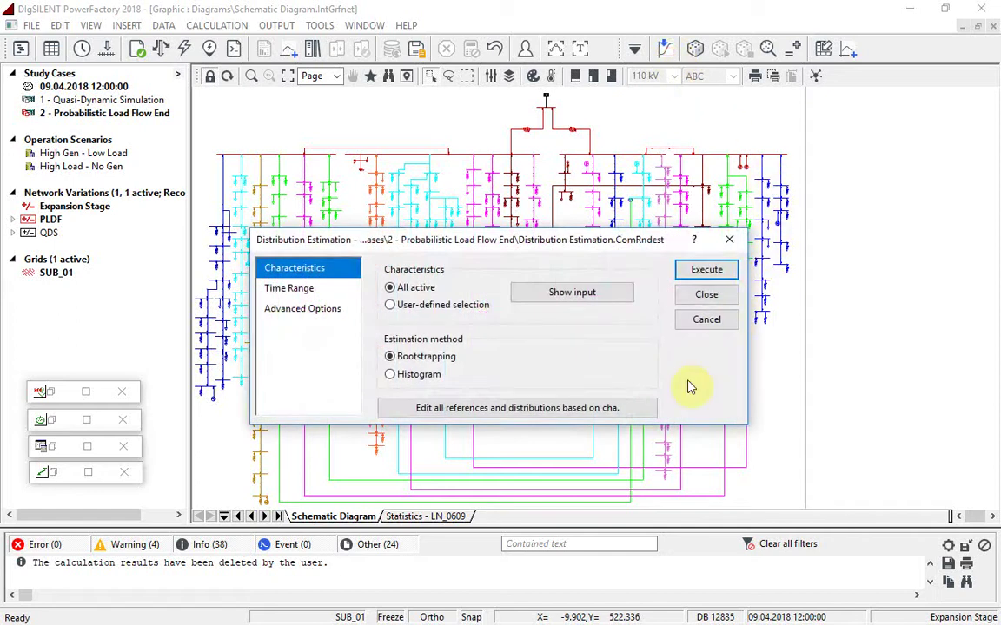
{"action": "left_click", "coordinate": [709, 322]}
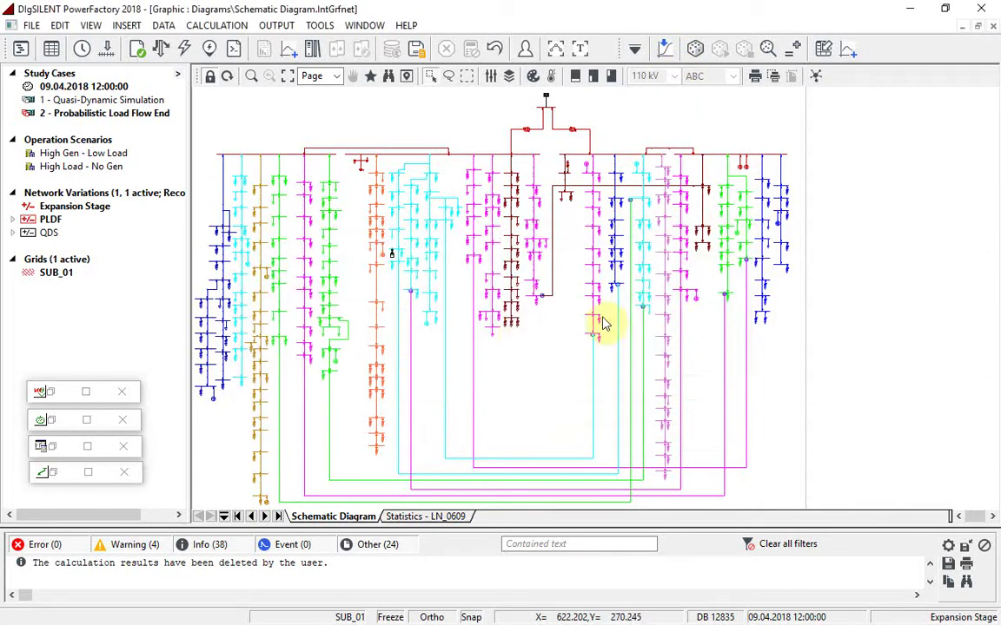
{"action": "left_click", "coordinate": [54, 392]}
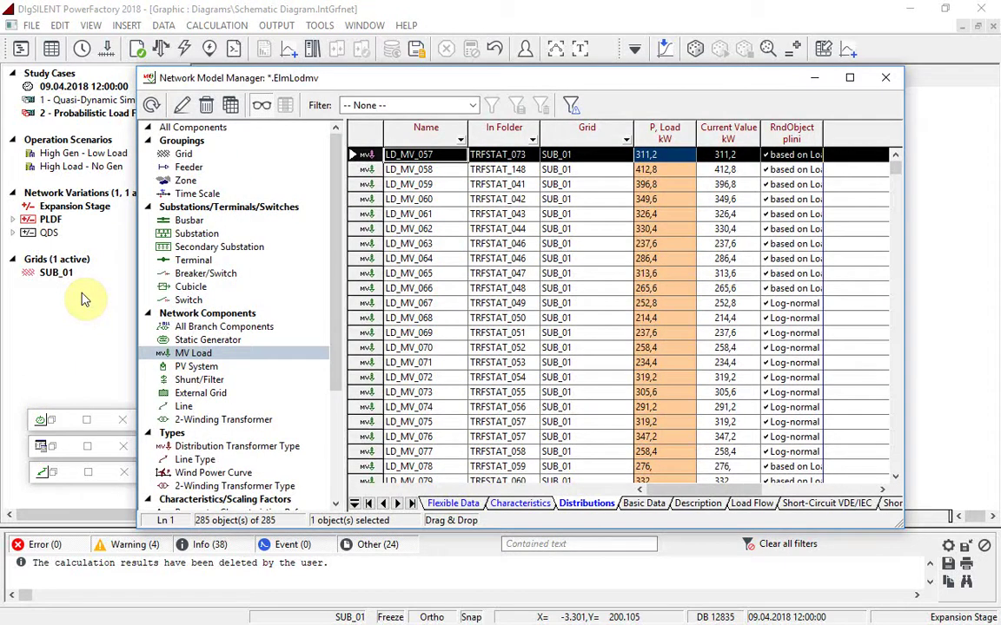
{"action": "left_click", "coordinate": [460, 140]}
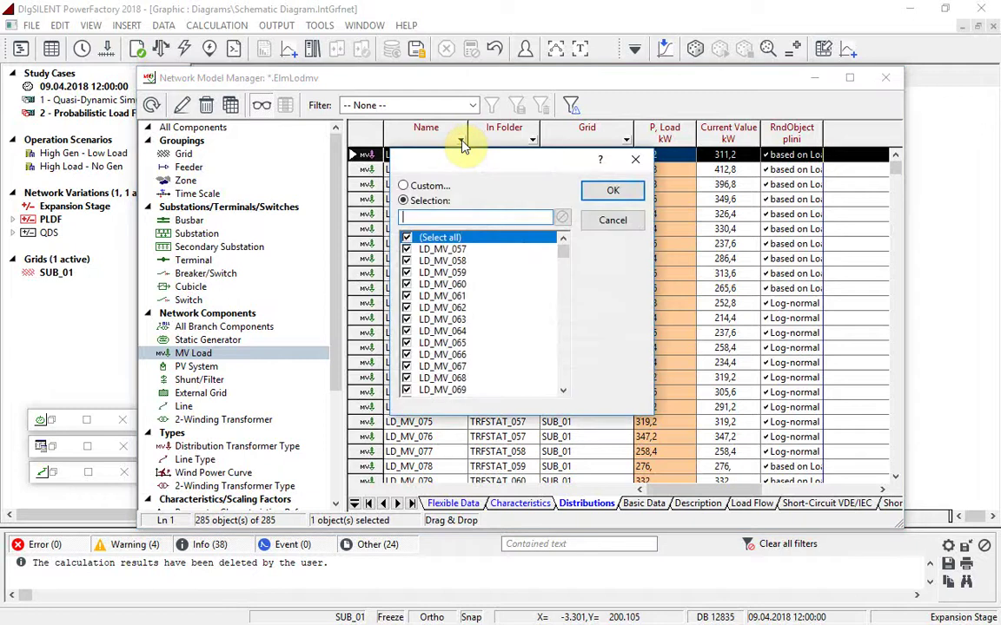
{"action": "type", "text": "LD_MV_305"}
{"action": "left_click", "coordinate": [612, 190]}
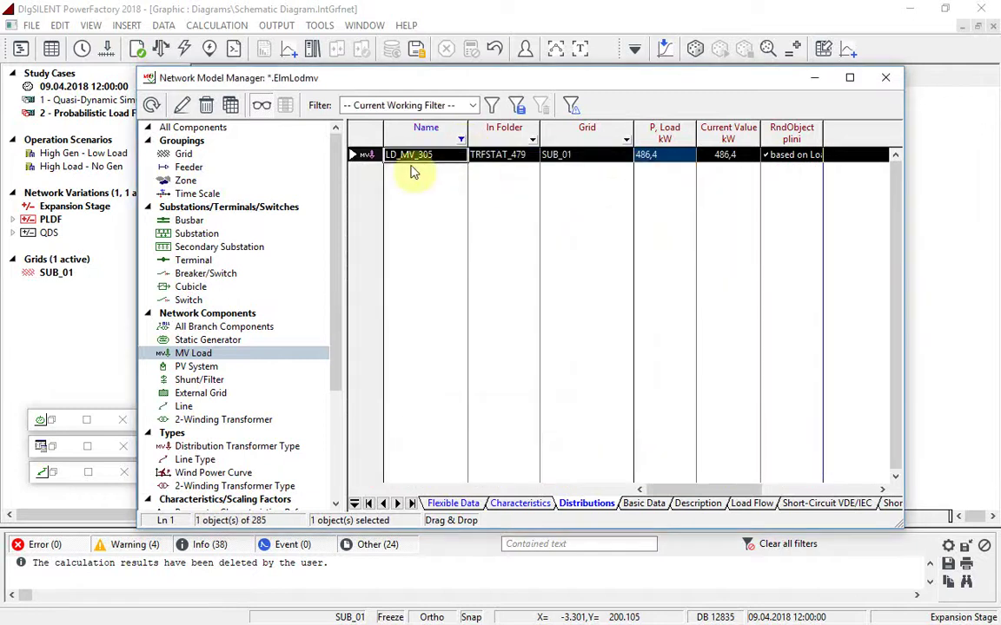
Inspect the 'based on Load 38' distribution on LD_MV_305's P, Load, then close it and minimize the table.
{"action": "double_click", "coordinate": [363, 154]}
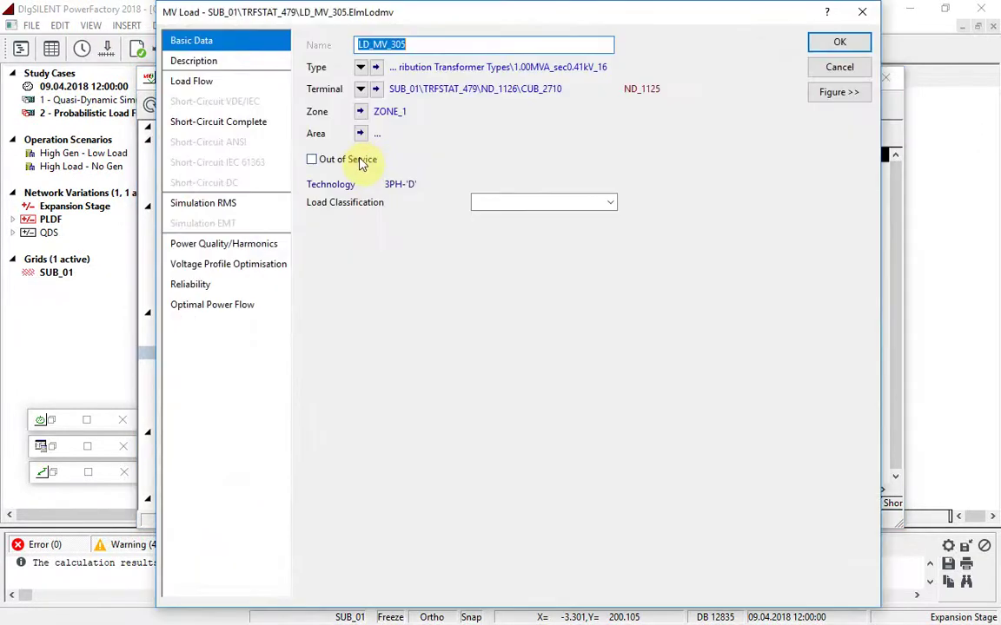
{"action": "left_click", "coordinate": [189, 81]}
{"action": "left_click", "coordinate": [480, 111]}
{"action": "right_click", "coordinate": [482, 112]}
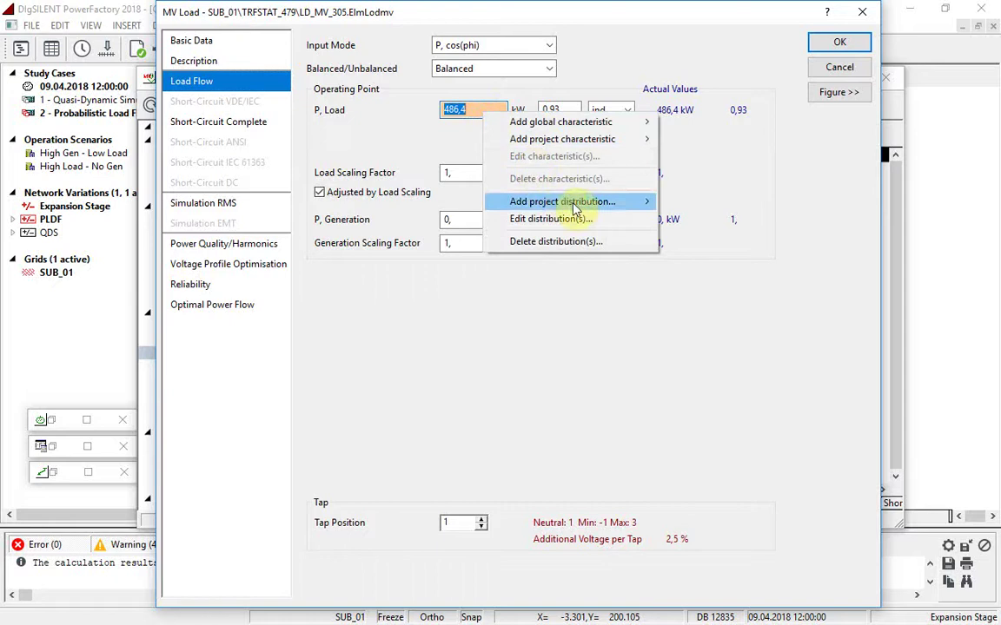
{"action": "left_click", "coordinate": [576, 218]}
{"action": "double_click", "coordinate": [312, 105]}
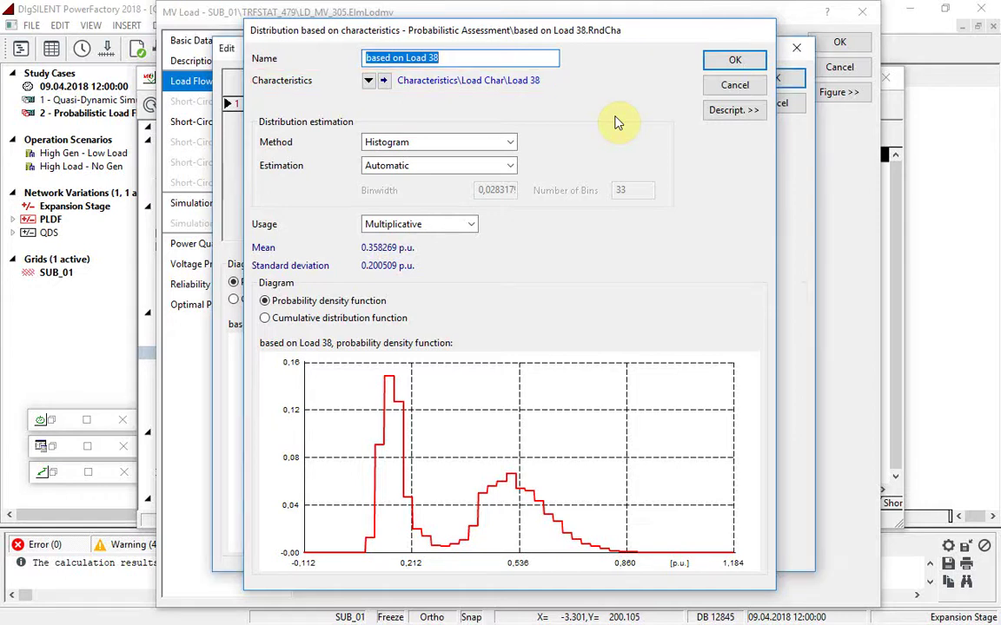
{"action": "key", "text": "Escape"}
{"action": "key", "text": "Escape"}
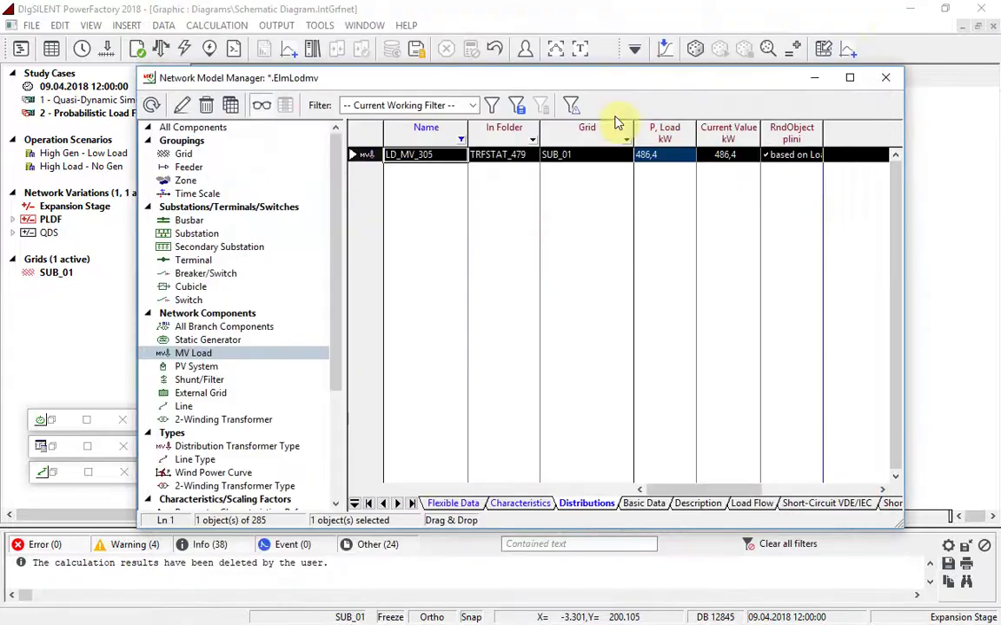
{"action": "left_click", "coordinate": [812, 79]}
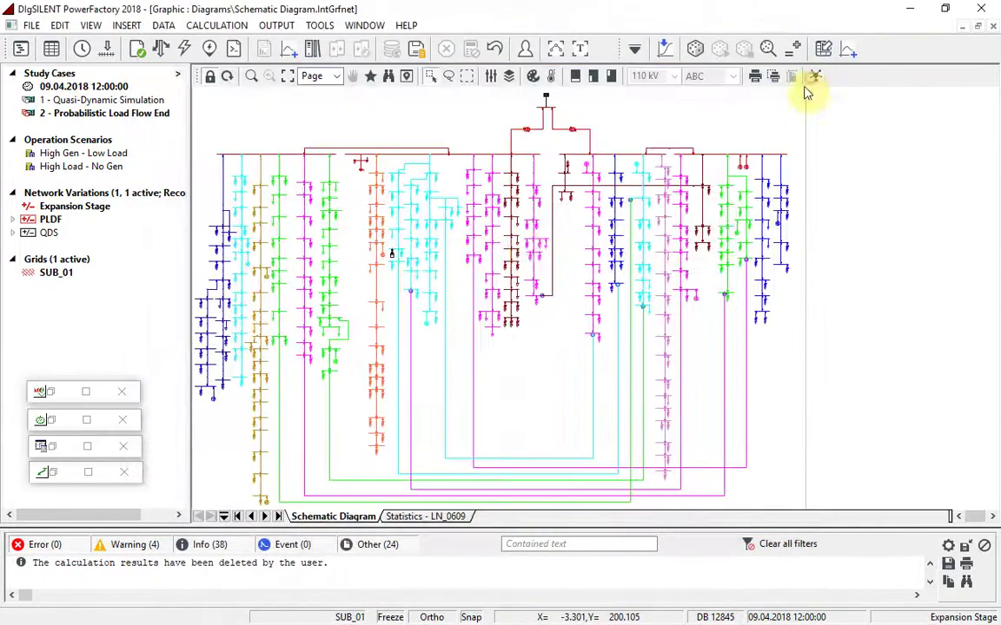
Show the distributions assigned to wind turbine WTG 1's load flow active power.
{"action": "left_click", "coordinate": [44, 420]}
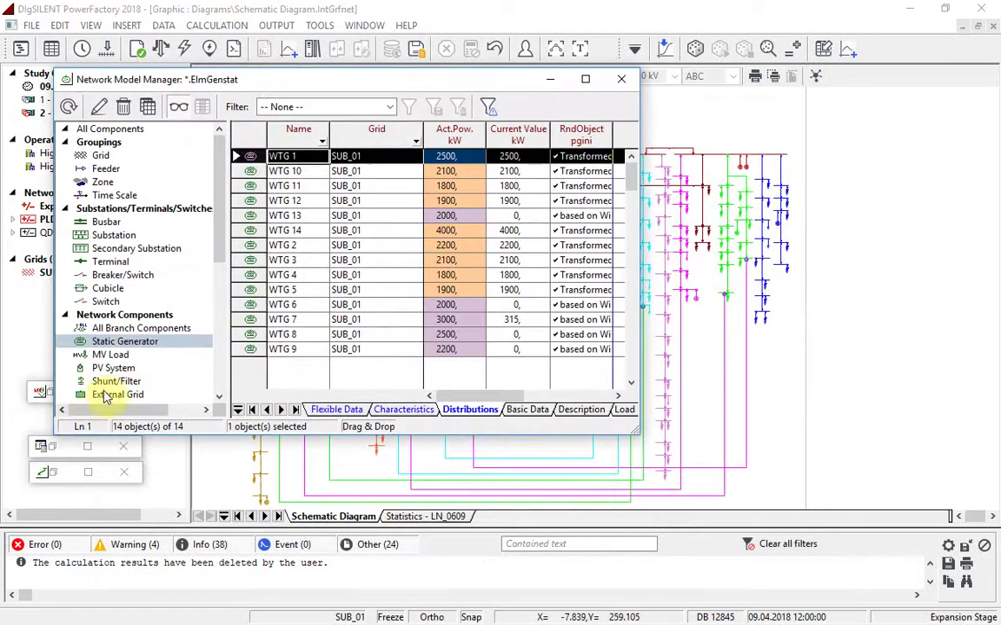
{"action": "double_click", "coordinate": [250, 157]}
{"action": "left_click", "coordinate": [146, 93]}
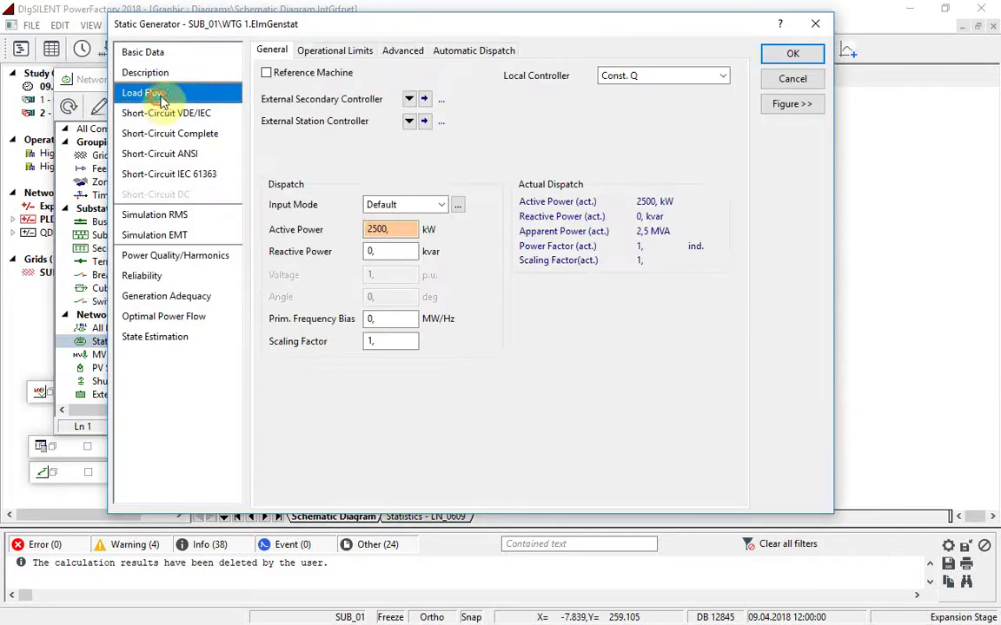
{"action": "right_click", "coordinate": [399, 229]}
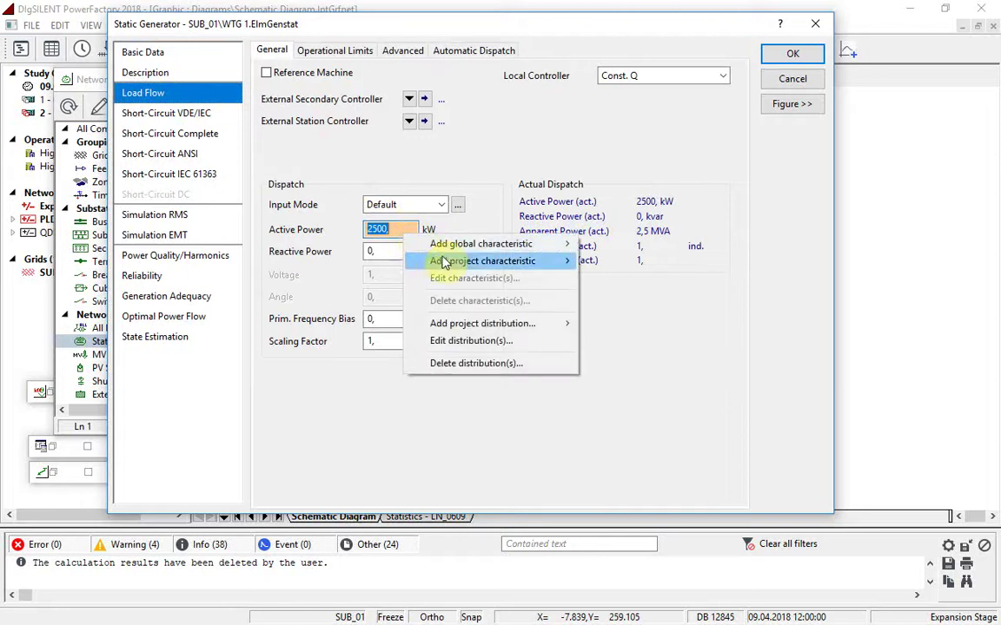
{"action": "left_click", "coordinate": [469, 340]}
Inspect the Transformed distribution's Wind Power Curve without changes, then close all dialogs.
{"action": "double_click", "coordinate": [294, 76]}
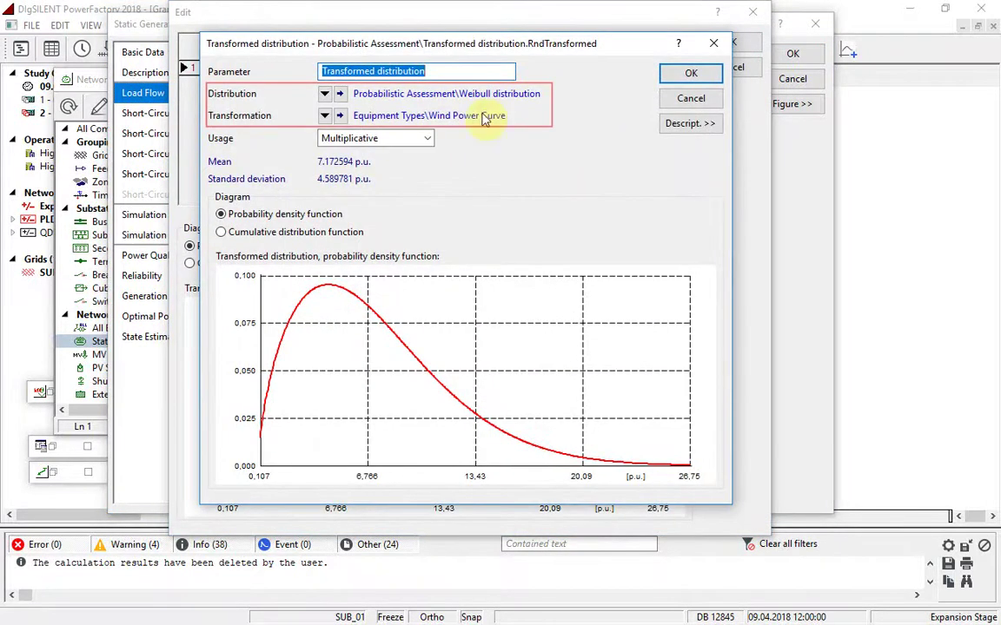
{"action": "left_click", "coordinate": [340, 116]}
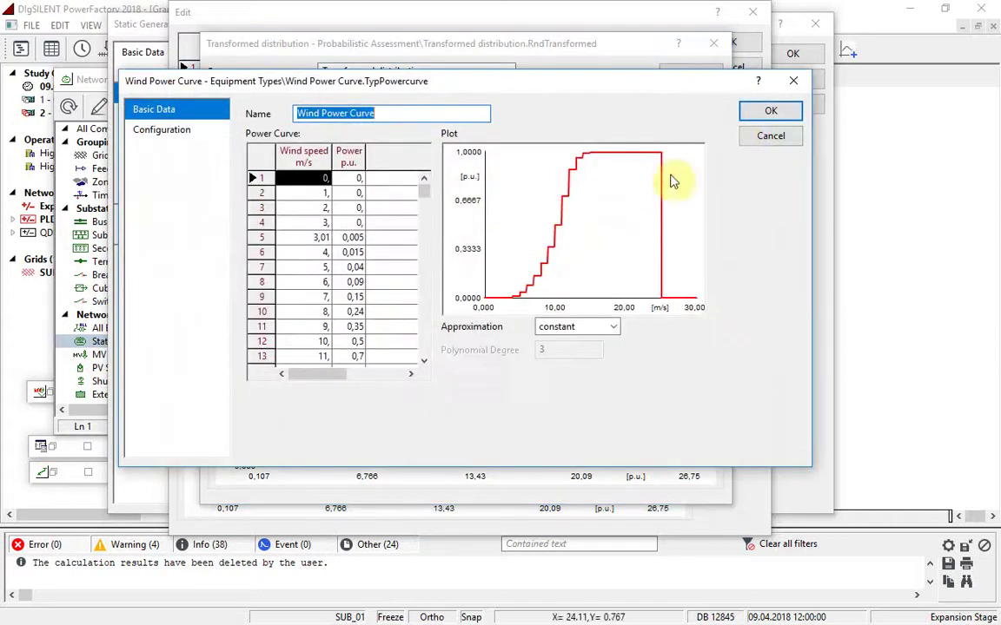
{"action": "left_click", "coordinate": [761, 139]}
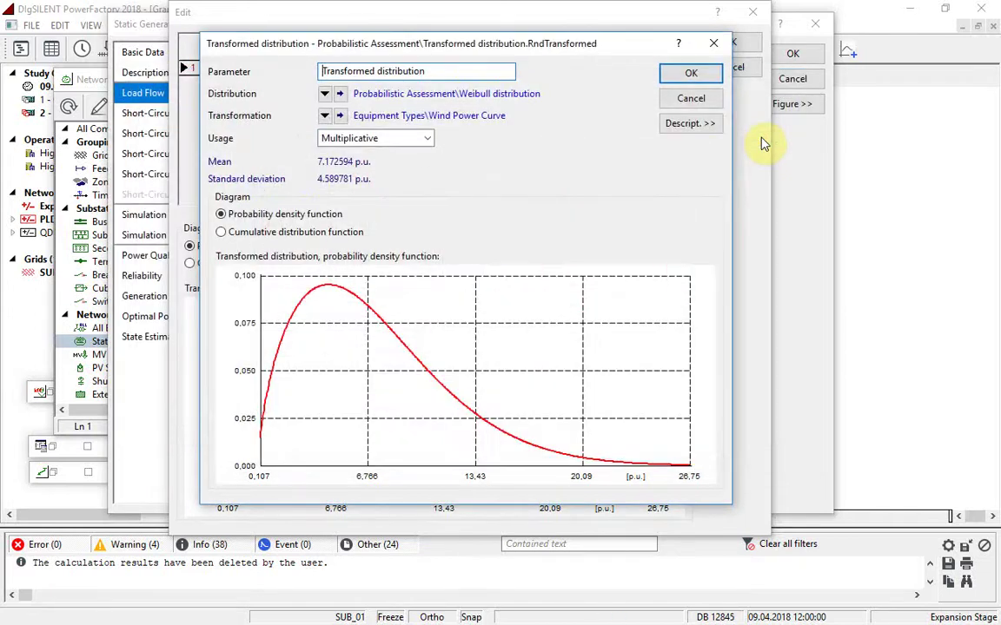
{"action": "key", "text": "Escape"}
{"action": "key", "text": "Escape"}
{"action": "key", "text": "Escape"}
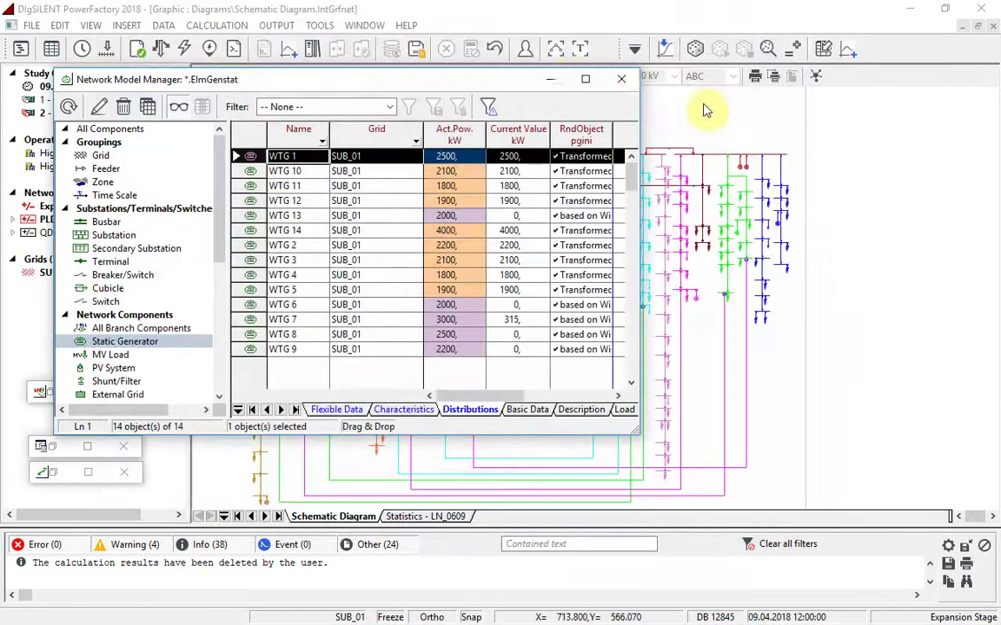
{"action": "left_click", "coordinate": [549, 81]}
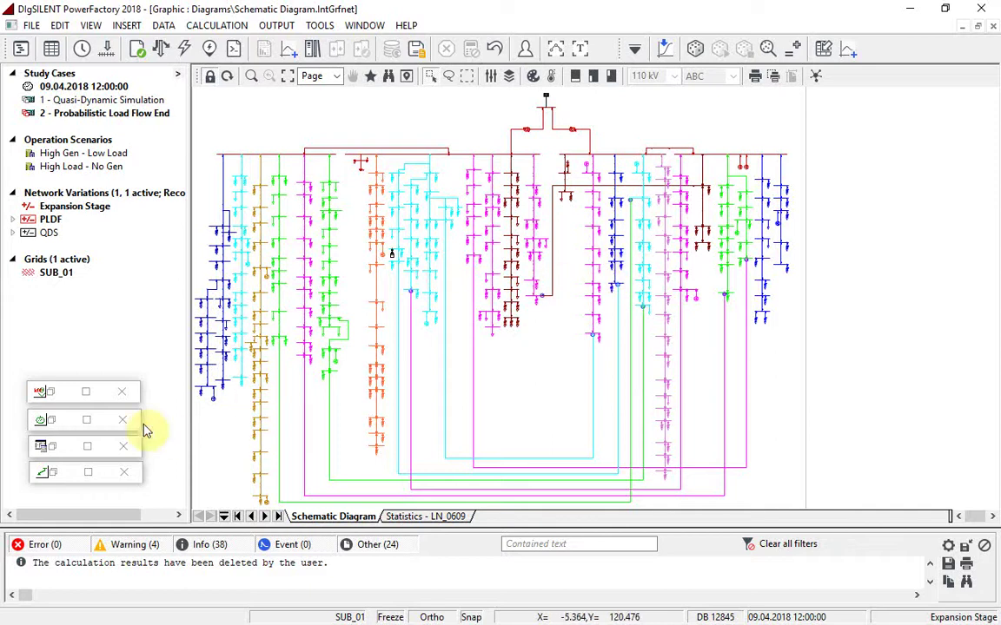
{"action": "left_click", "coordinate": [51, 448]}
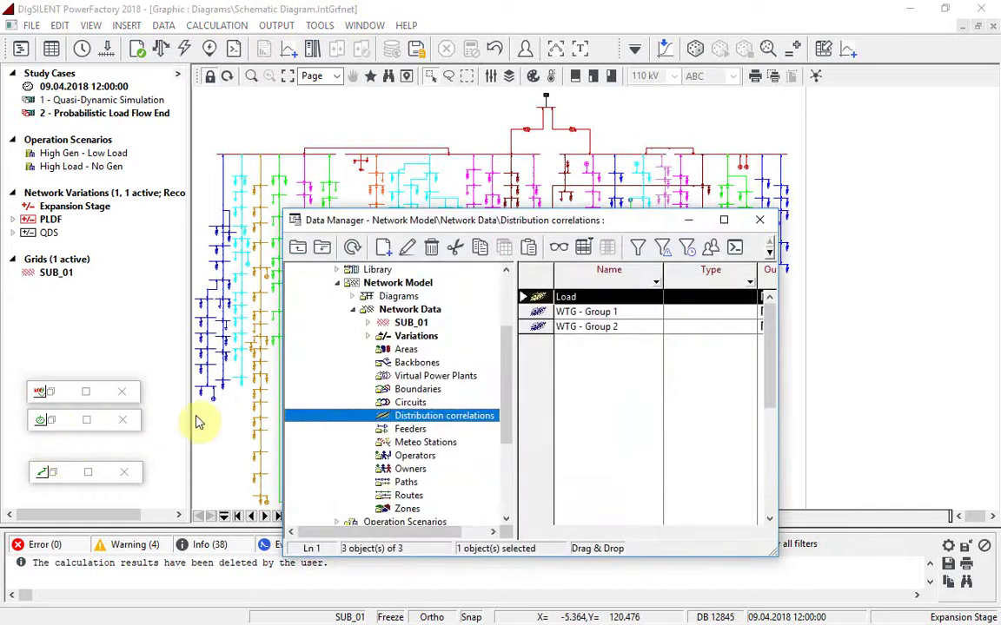
{"action": "double_click", "coordinate": [540, 328]}
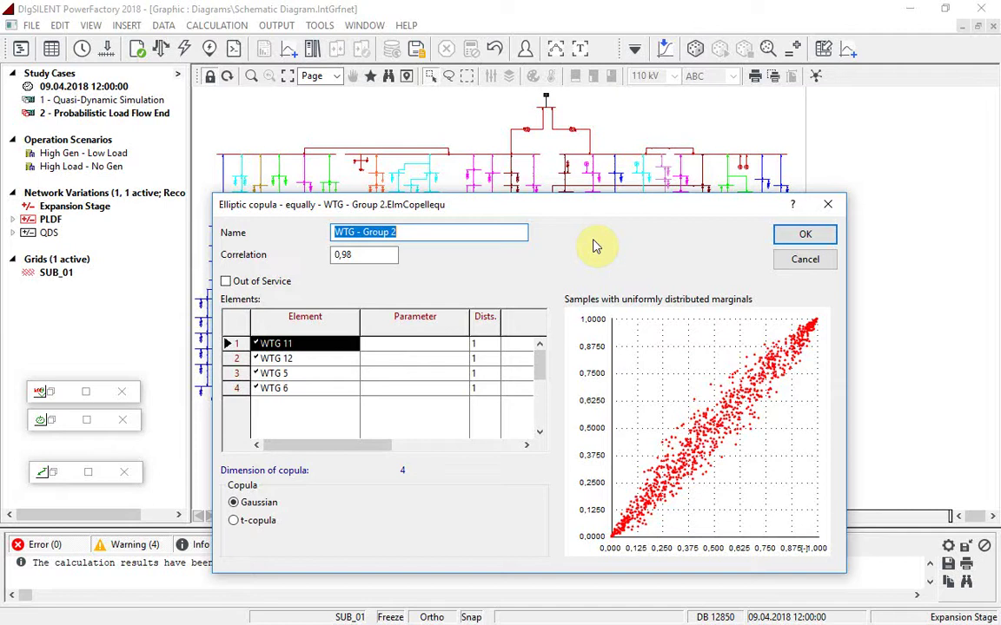
{"action": "left_click", "coordinate": [805, 234]}
{"action": "left_click", "coordinate": [758, 219]}
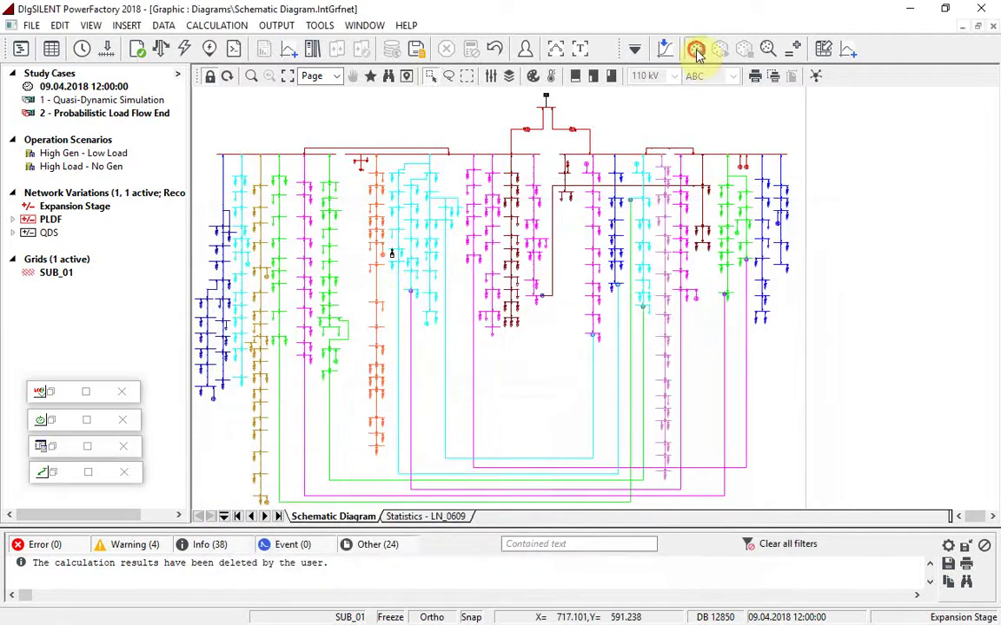
{"action": "left_click", "coordinate": [695, 48]}
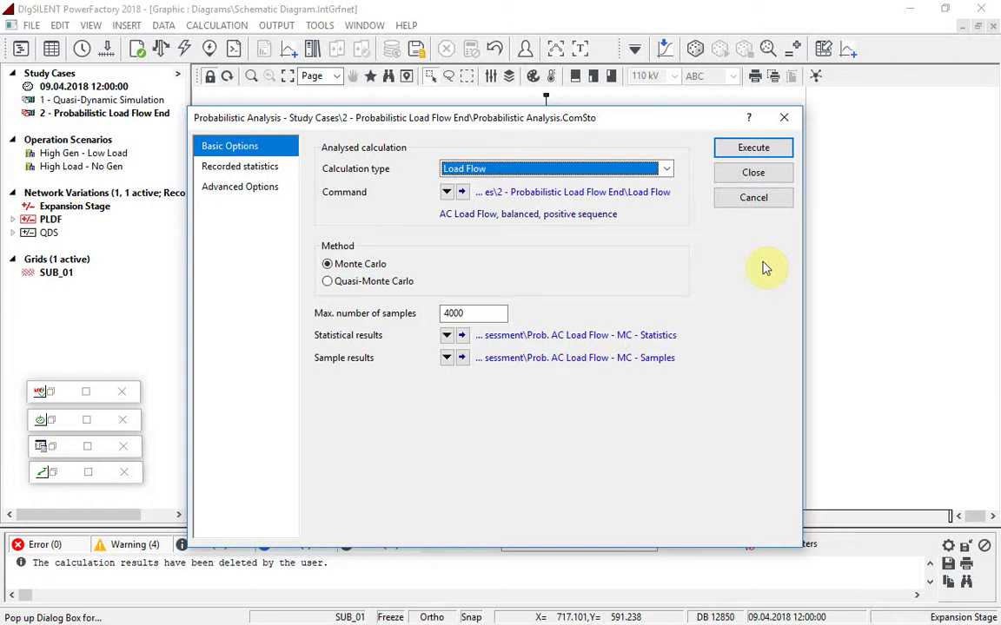
{"action": "left_click", "coordinate": [754, 199]}
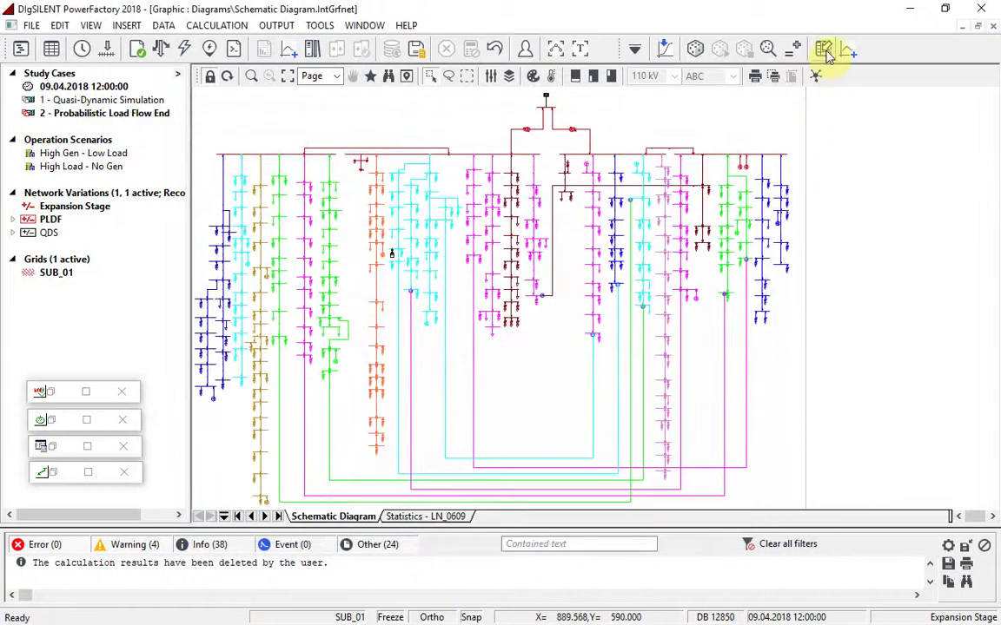
Load the Prob. AC Load Flow - MC - Statistics results and reopen the 497-line loading table.
{"action": "left_click", "coordinate": [826, 52]}
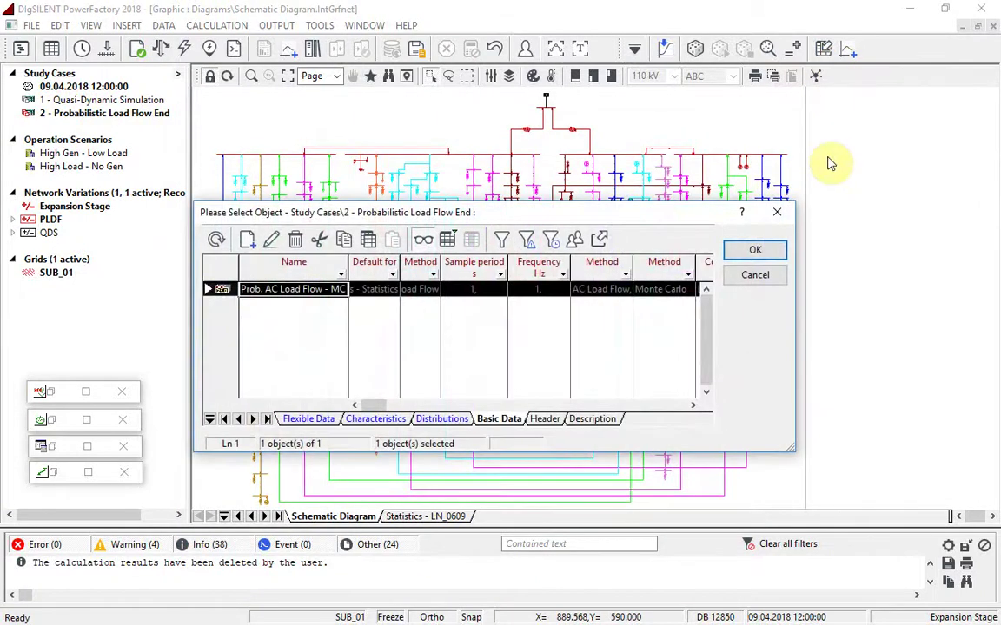
{"action": "left_click", "coordinate": [756, 250]}
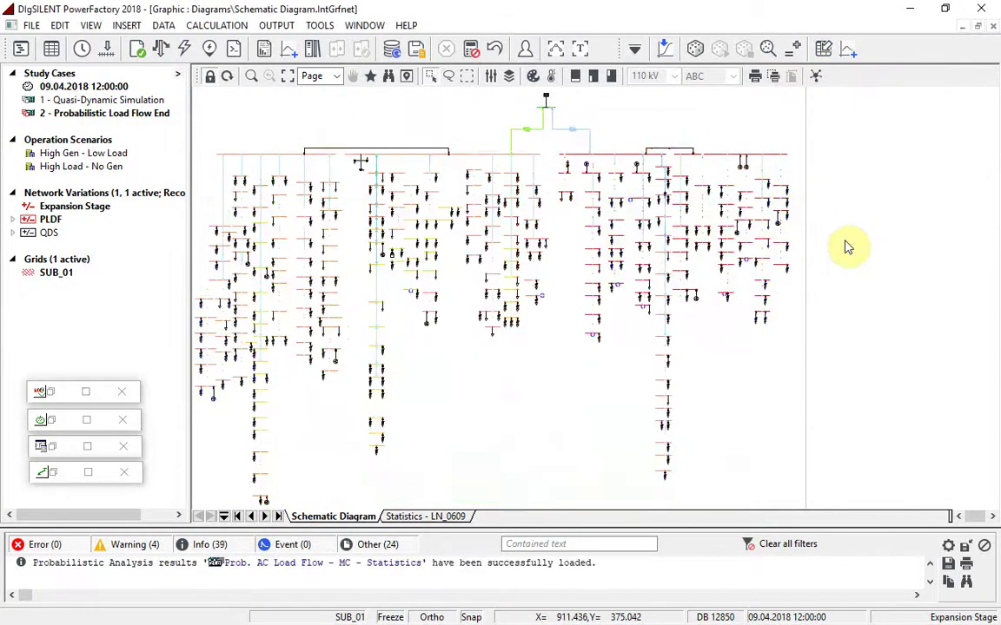
{"action": "double_click", "coordinate": [60, 471]}
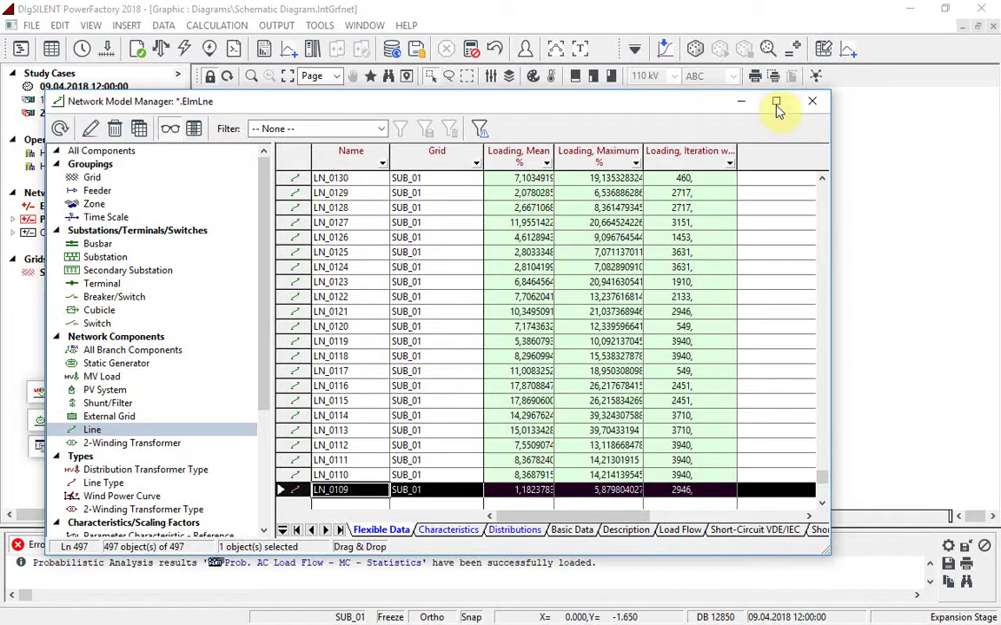
Minimize the line table and show the Statistics - LN_0609 histogram and convergence page.
{"action": "left_click", "coordinate": [739, 101]}
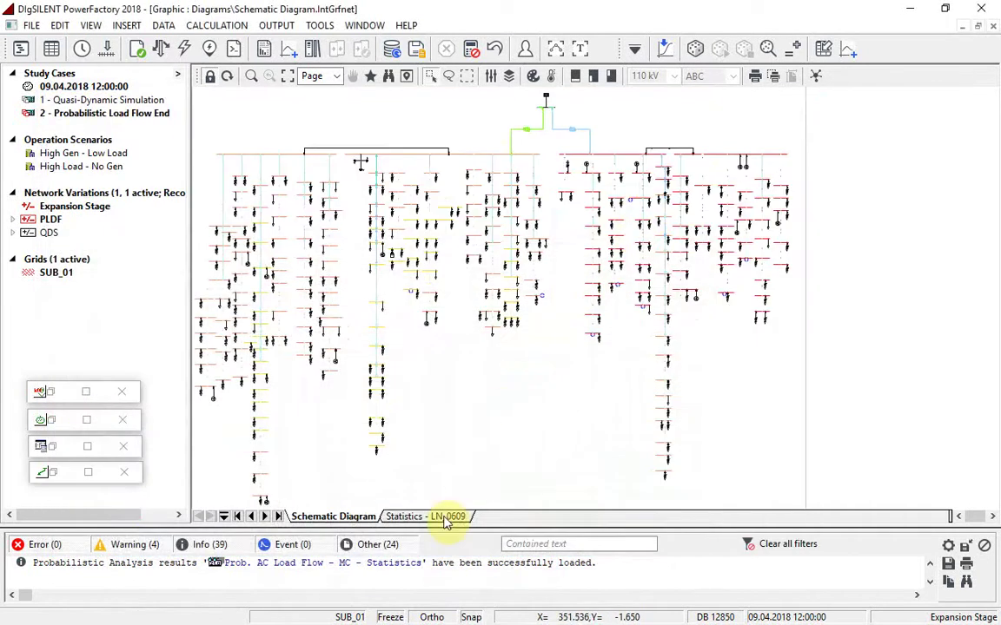
{"action": "left_click", "coordinate": [443, 516]}
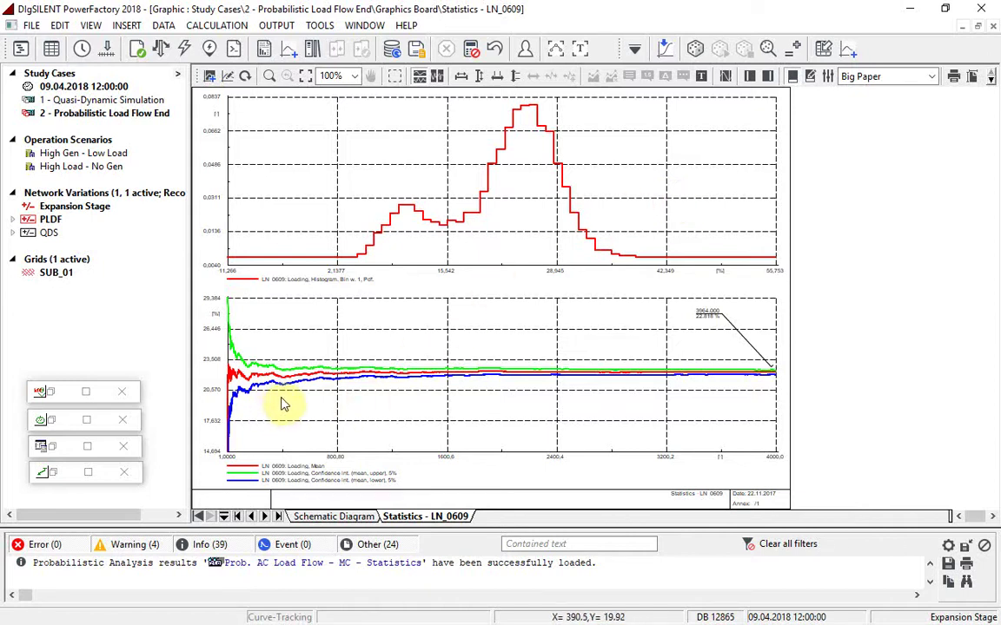
Copy LN_0129's iteration value 2717 and select the Sample field in the Probabilistic Analysis Player.
{"action": "double_click", "coordinate": [49, 471]}
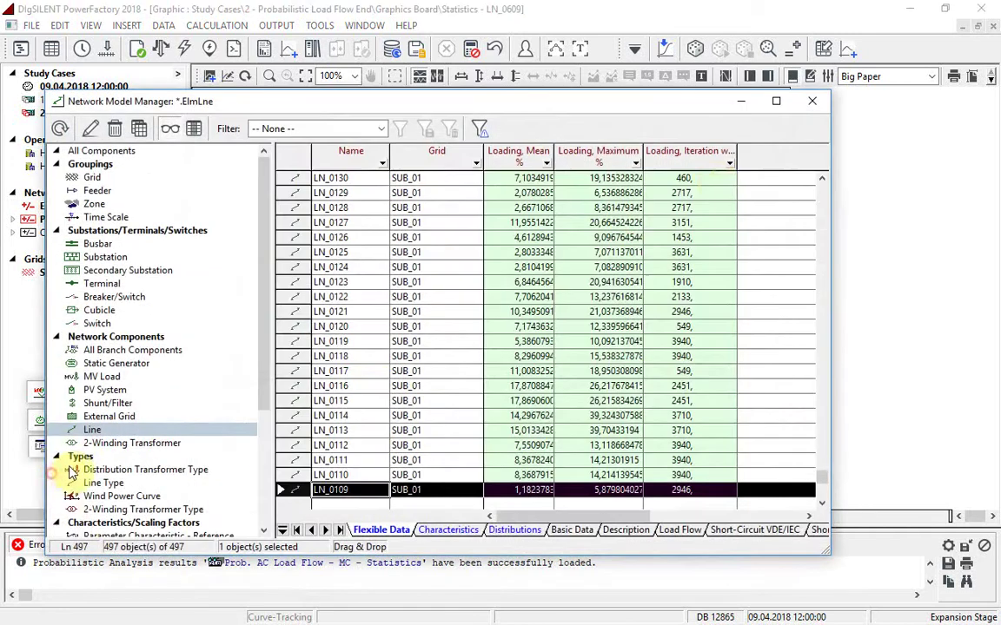
{"action": "left_click", "coordinate": [704, 194]}
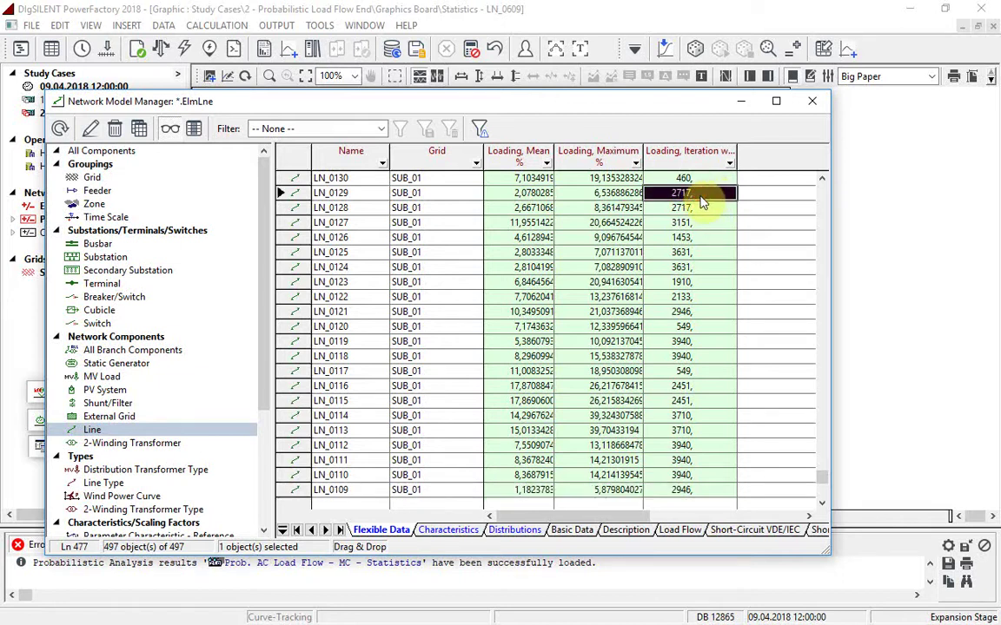
{"action": "left_click", "coordinate": [741, 100]}
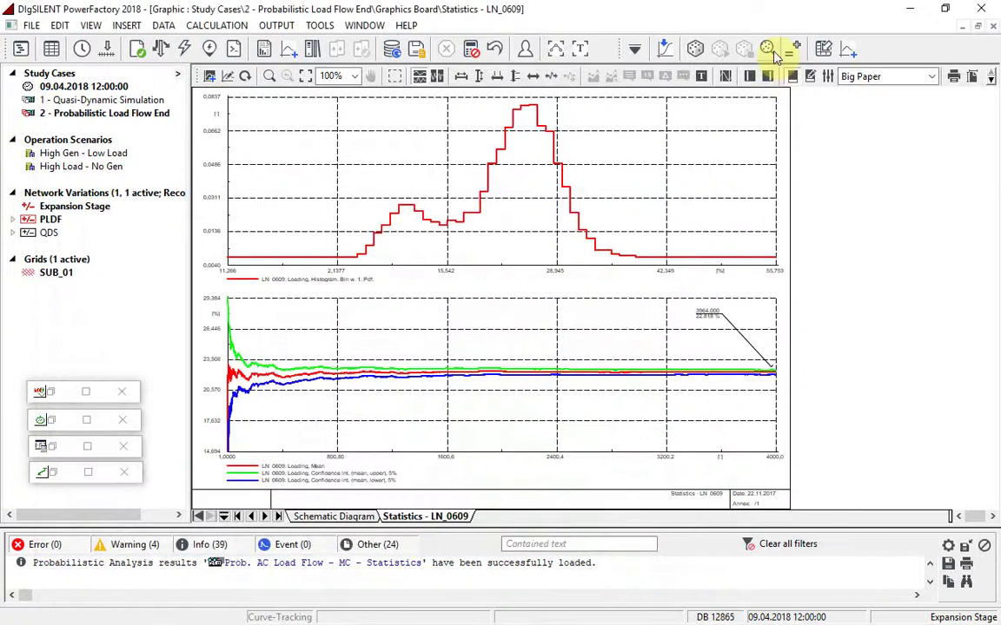
{"action": "left_click", "coordinate": [772, 50]}
{"action": "double_click", "coordinate": [513, 309]}
Enter sample 2717 without the trailing comma, execute the load flow, and return to the Schematic Diagram.
{"action": "type", "text": "2717,"}
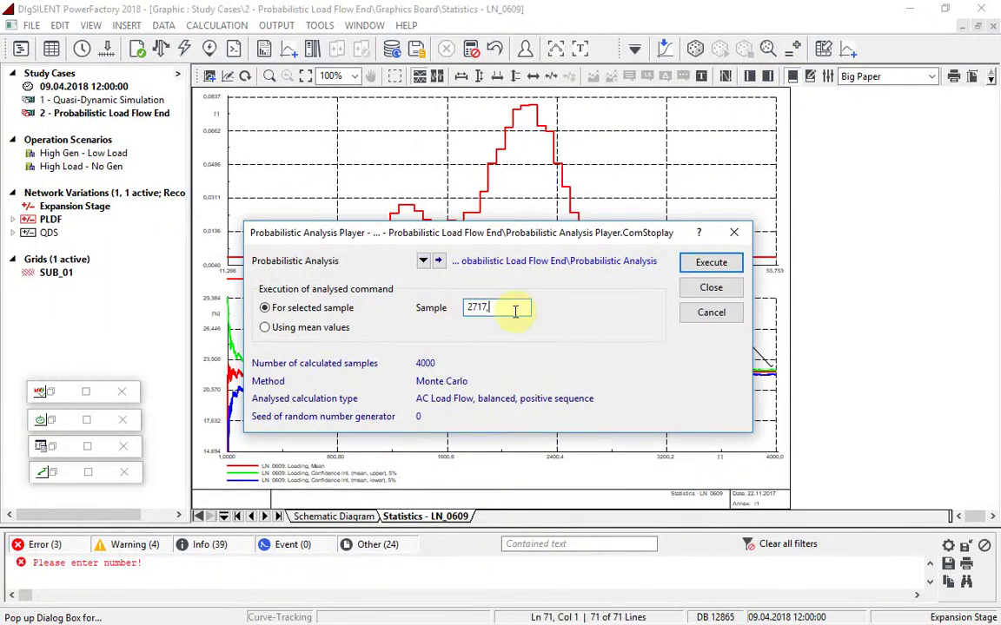
{"action": "key", "text": "BackSpace"}
{"action": "left_click", "coordinate": [710, 262]}
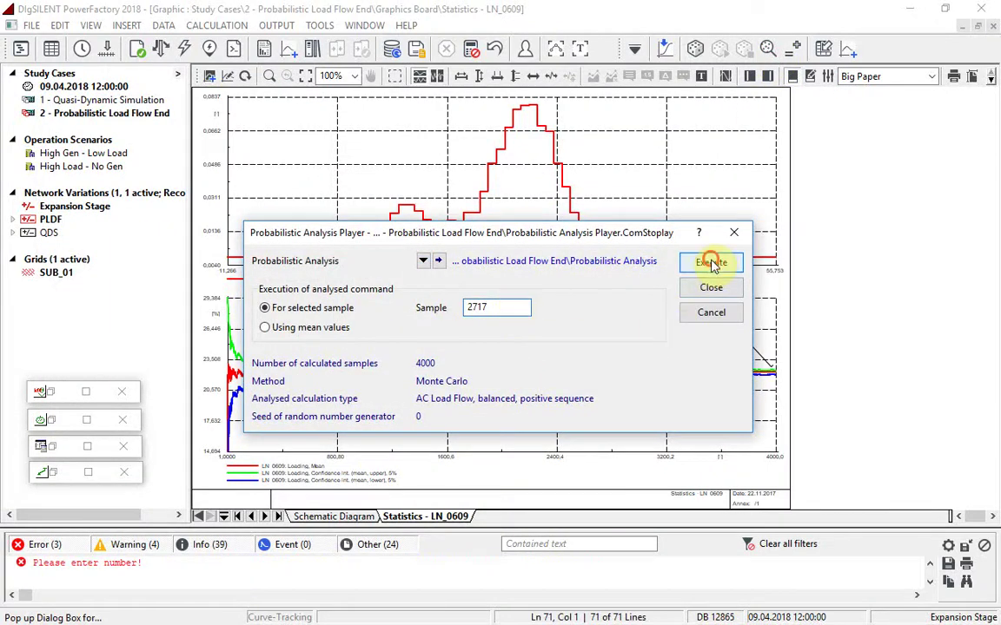
{"action": "left_click", "coordinate": [330, 516]}
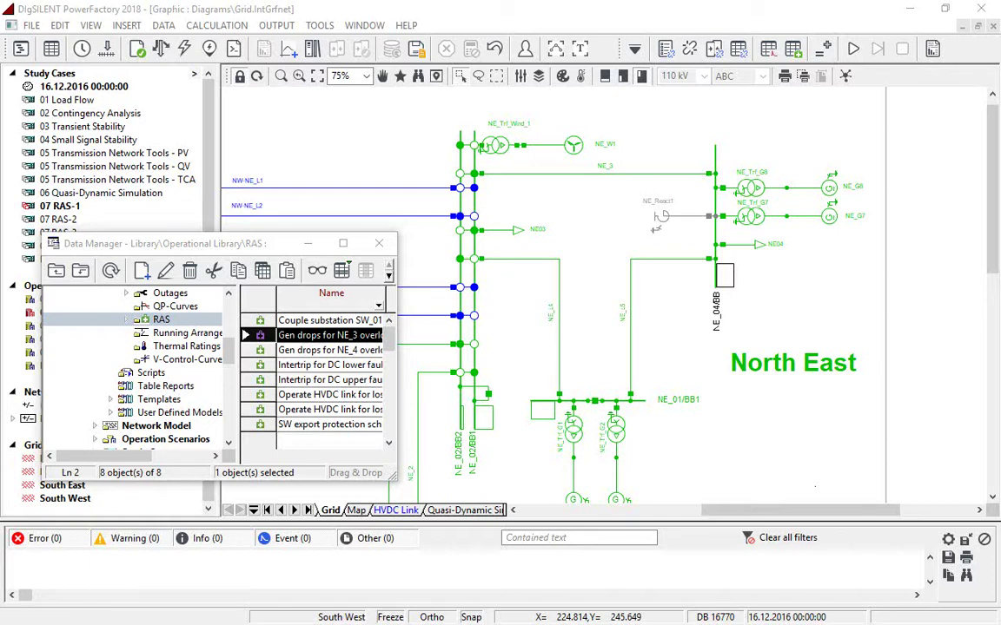
{"action": "double_click", "coordinate": [272, 338]}
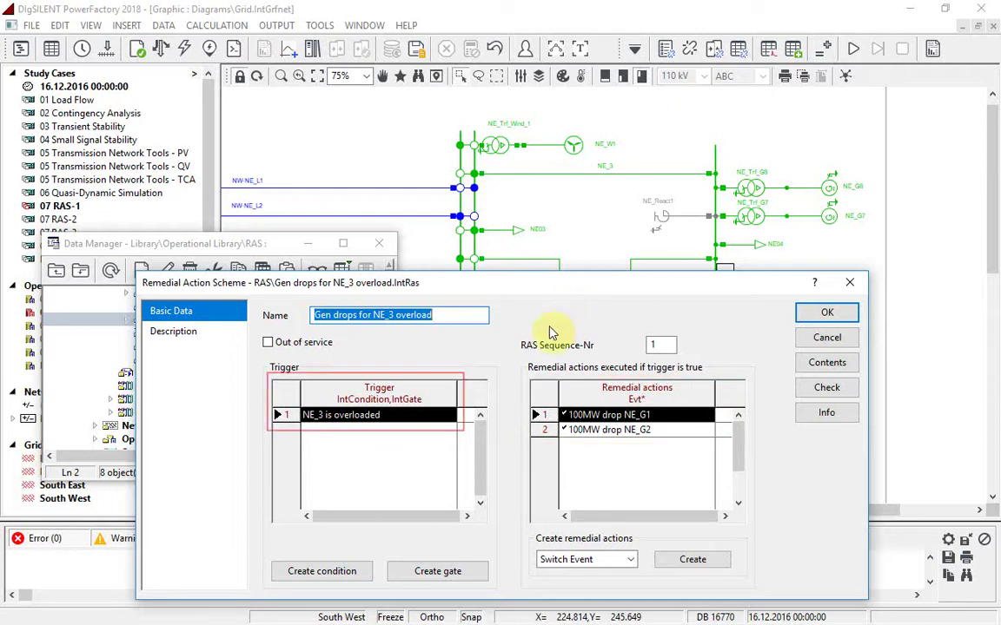
{"action": "double_click", "coordinate": [431, 417]}
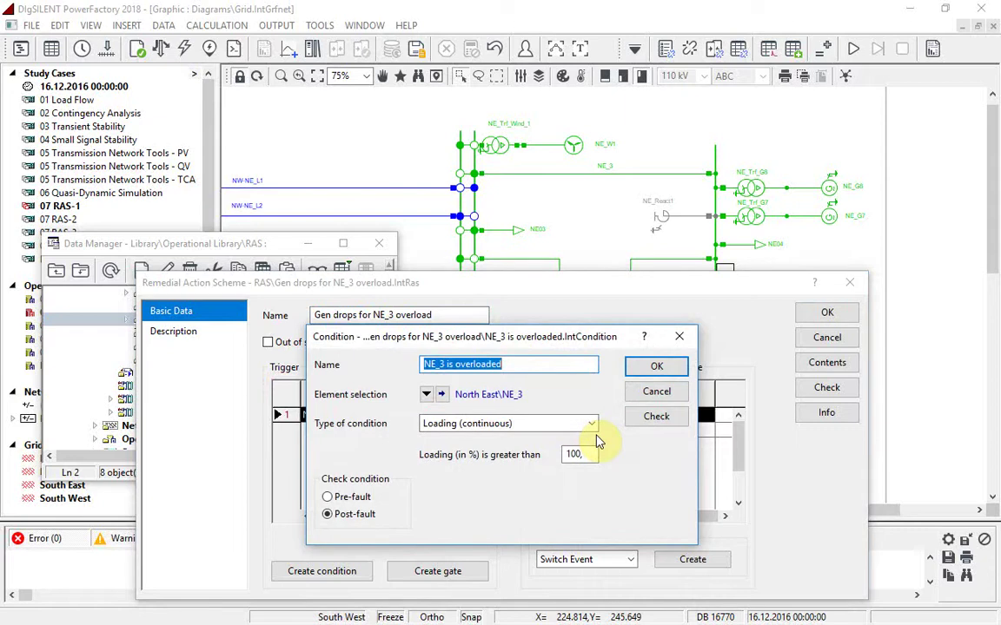
{"action": "key", "text": "Escape"}
{"action": "key", "text": "Escape"}
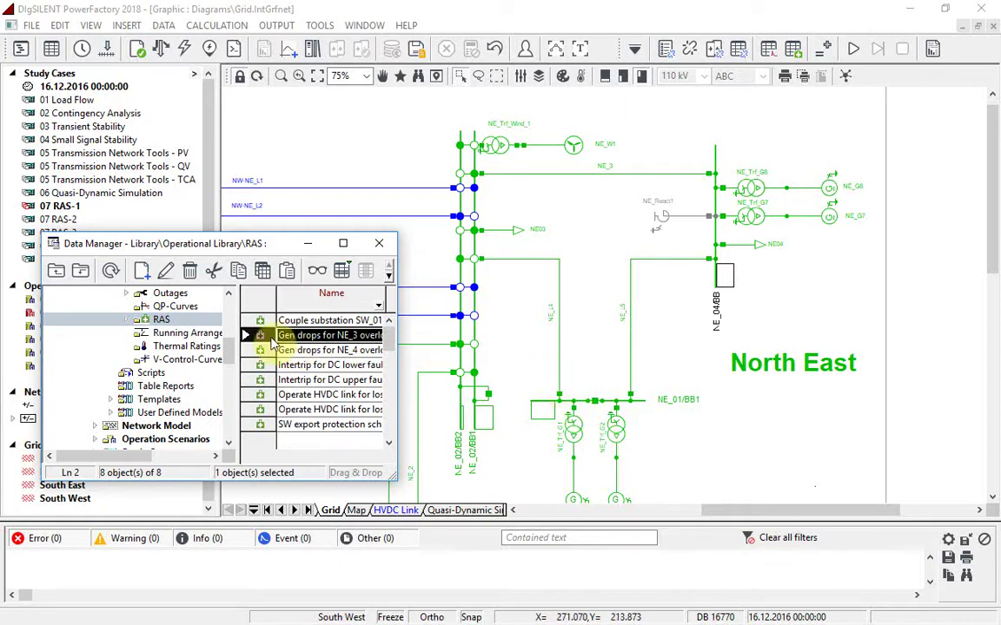
Take the Gen drops for NE_3 overload scheme out of service and run the NE_01/BB1 line contingency.
{"action": "double_click", "coordinate": [257, 342]}
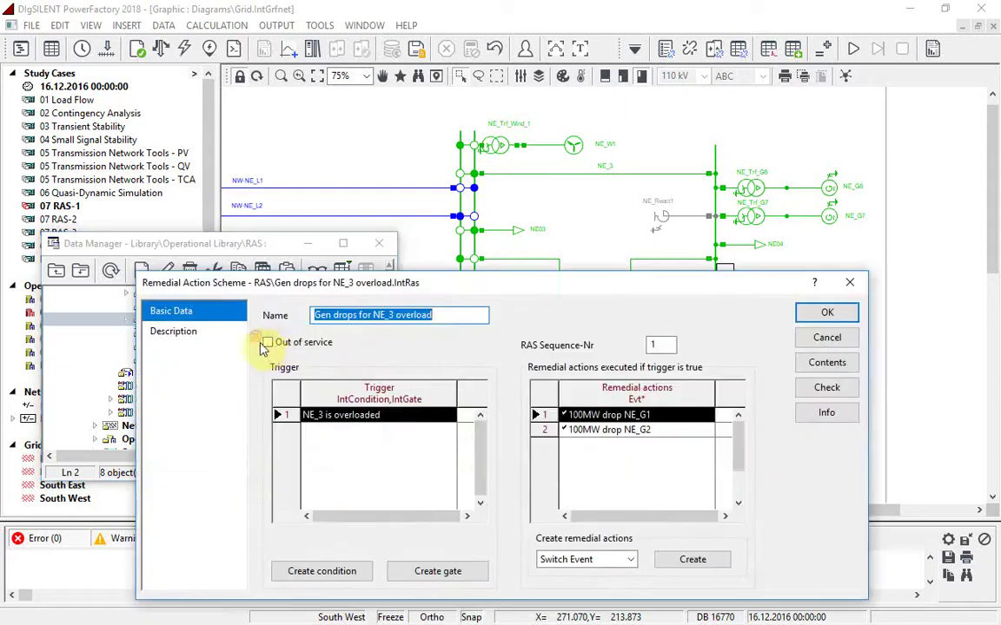
{"action": "left_click", "coordinate": [268, 342]}
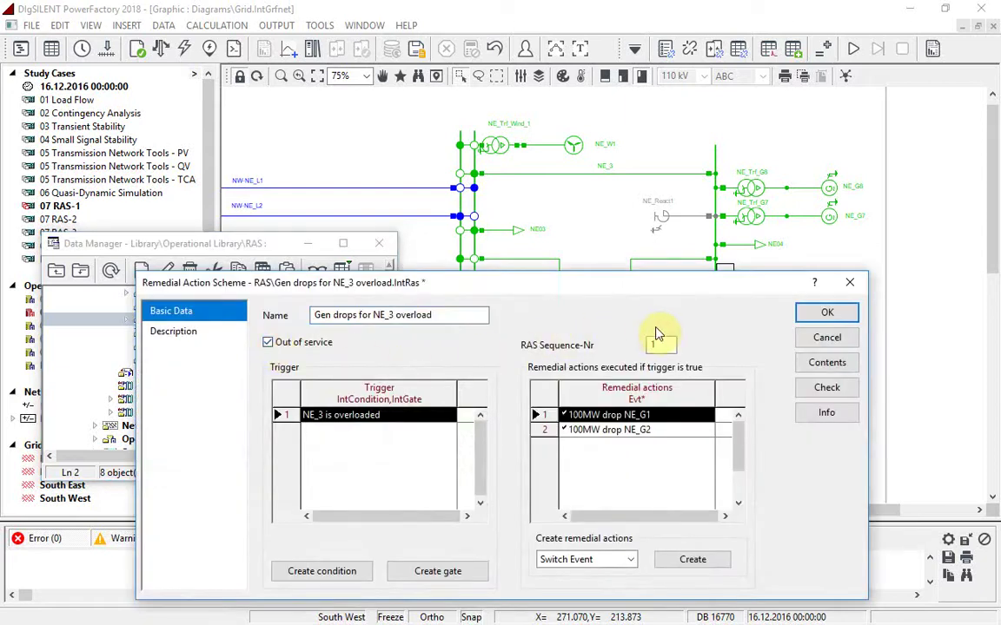
{"action": "left_click", "coordinate": [827, 313]}
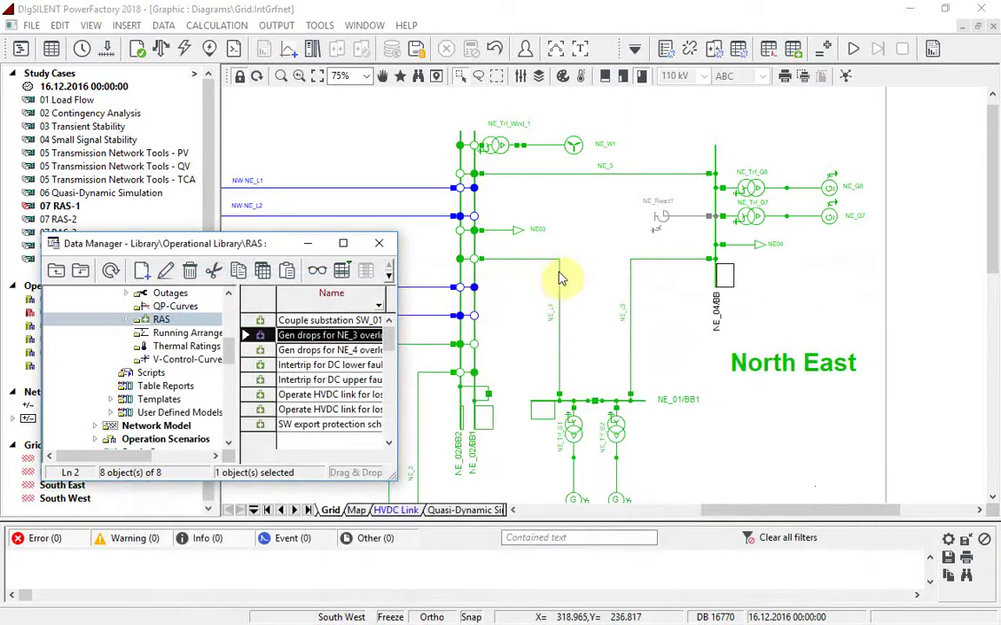
{"action": "right_click", "coordinate": [559, 274]}
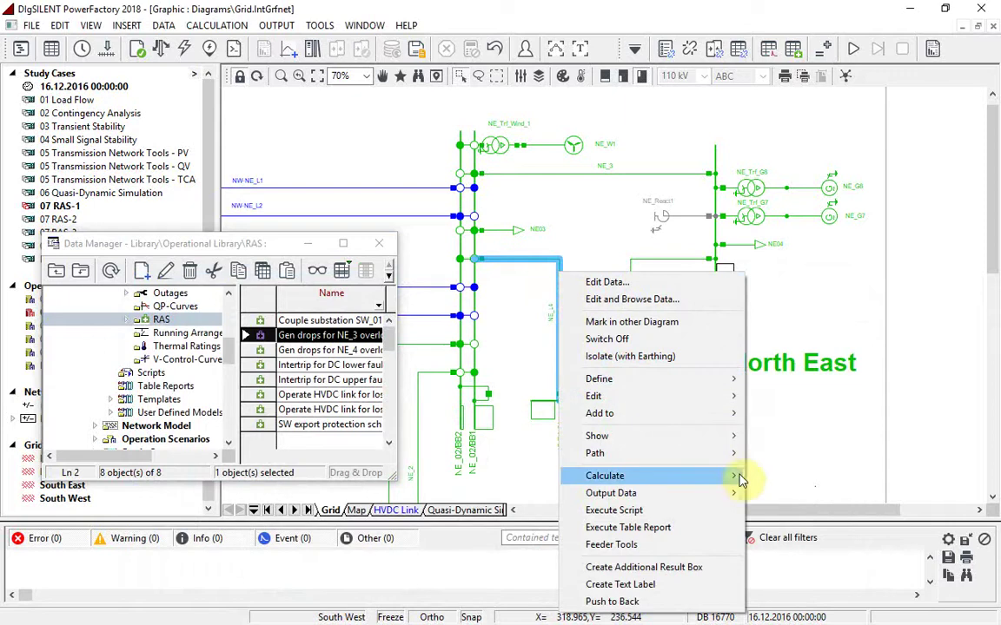
{"action": "mouse_move", "coordinate": [738, 476]}
{"action": "left_click", "coordinate": [783, 179]}
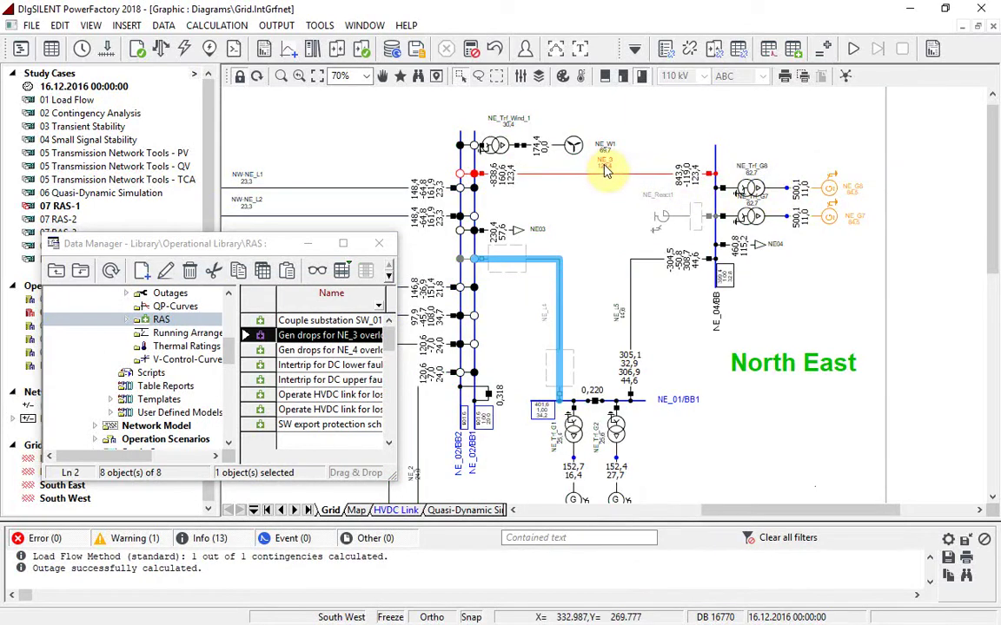
{"action": "mouse_move", "coordinate": [606, 170]}
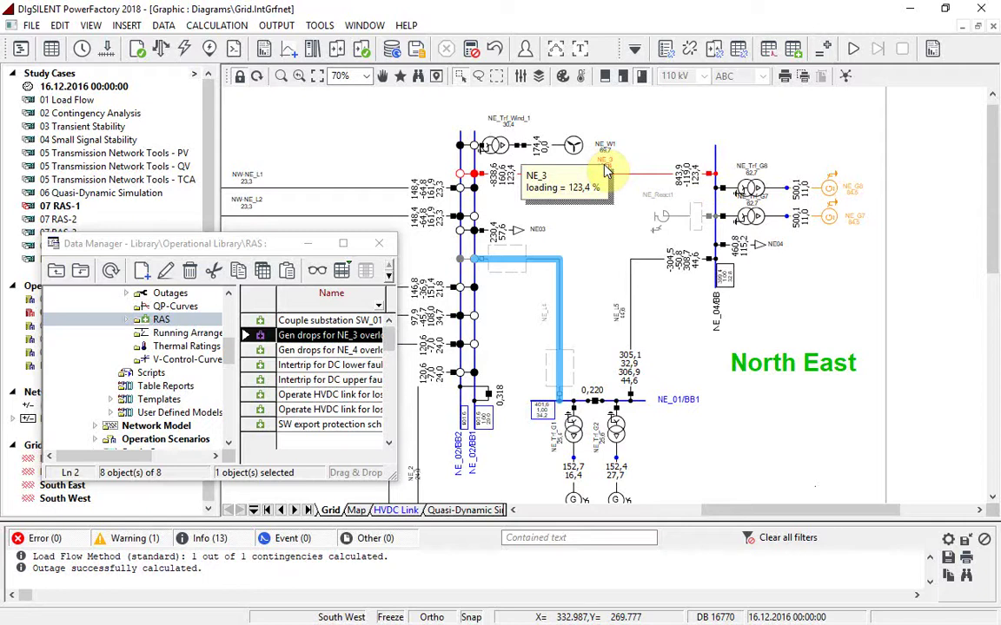
Return the scheme to service and rerun the contingency, dropping generators to 52,7 MW.
{"action": "double_click", "coordinate": [273, 337]}
{"action": "left_click", "coordinate": [270, 341]}
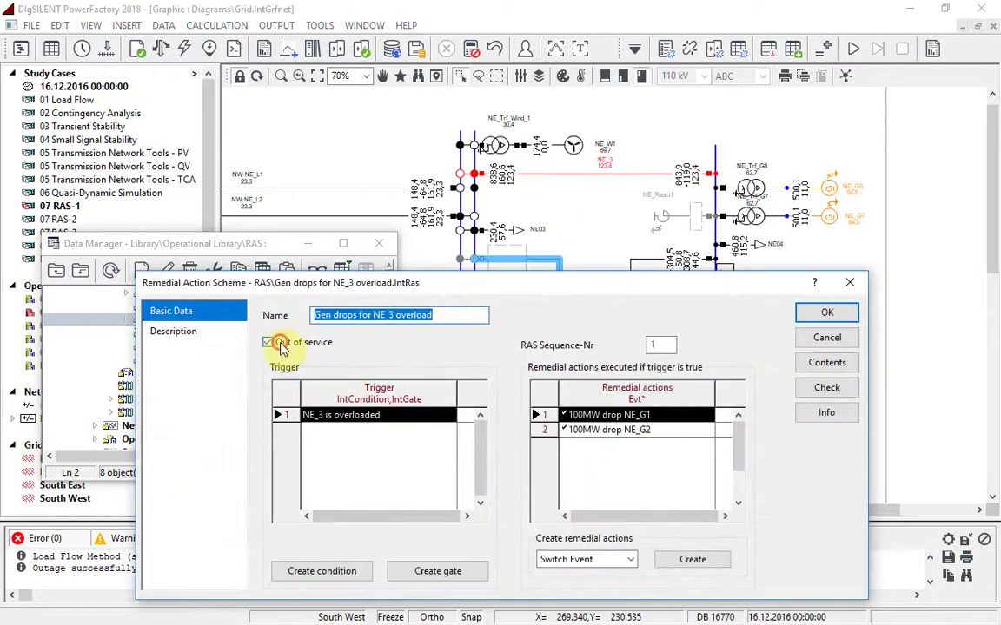
{"action": "left_click", "coordinate": [827, 313]}
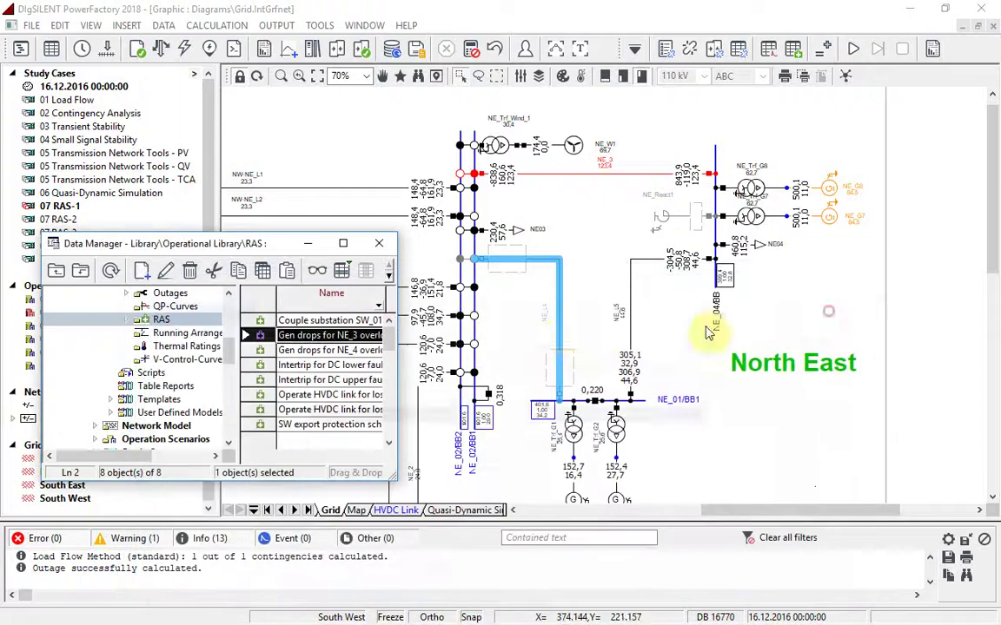
{"action": "right_click", "coordinate": [558, 328]}
{"action": "mouse_move", "coordinate": [713, 489]}
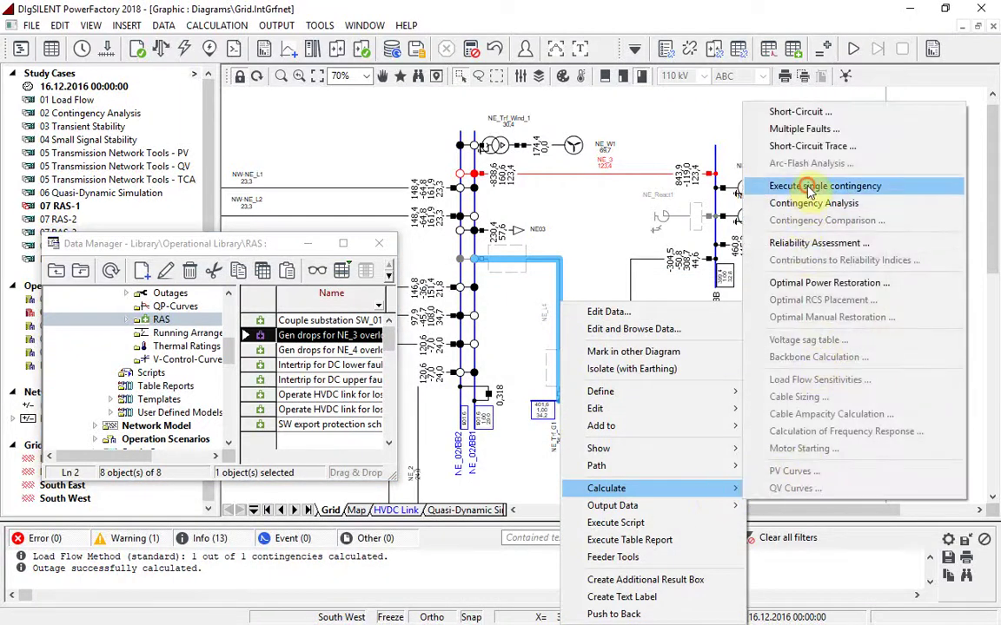
{"action": "left_click", "coordinate": [803, 186]}
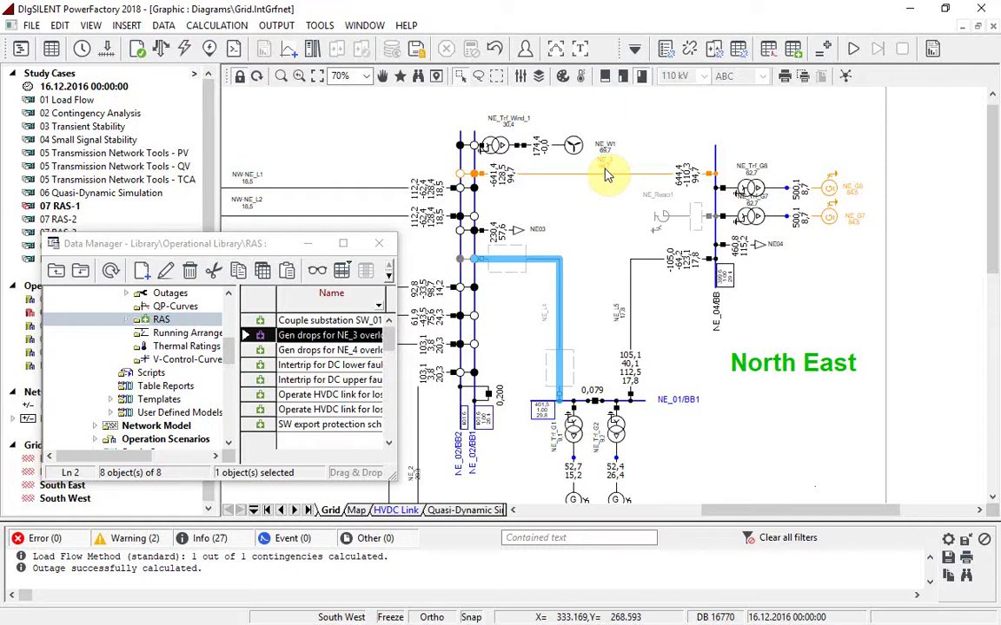
{"action": "mouse_move", "coordinate": [606, 174]}
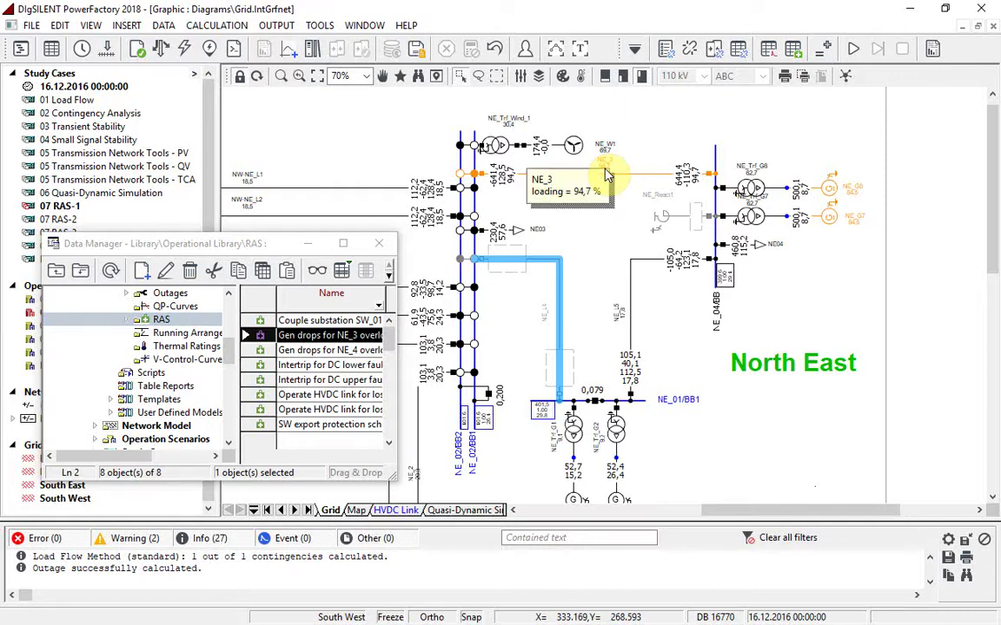
Execute the contingency analysis of all 35 contingencies after checking the six remedial action schemes considered.
{"action": "left_click", "coordinate": [305, 243]}
{"action": "left_click", "coordinate": [629, 48]}
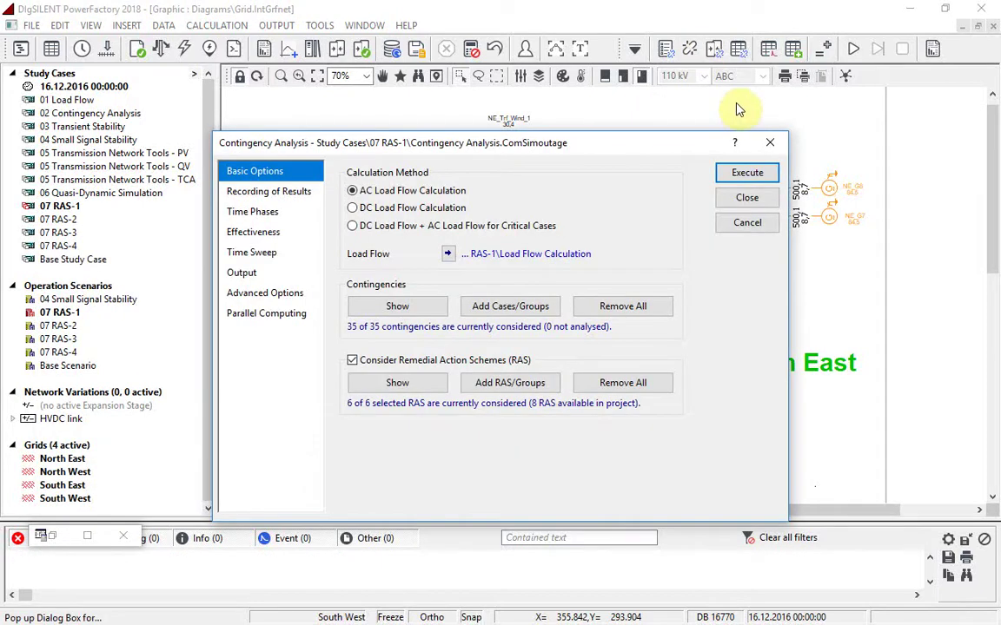
{"action": "left_click", "coordinate": [414, 386]}
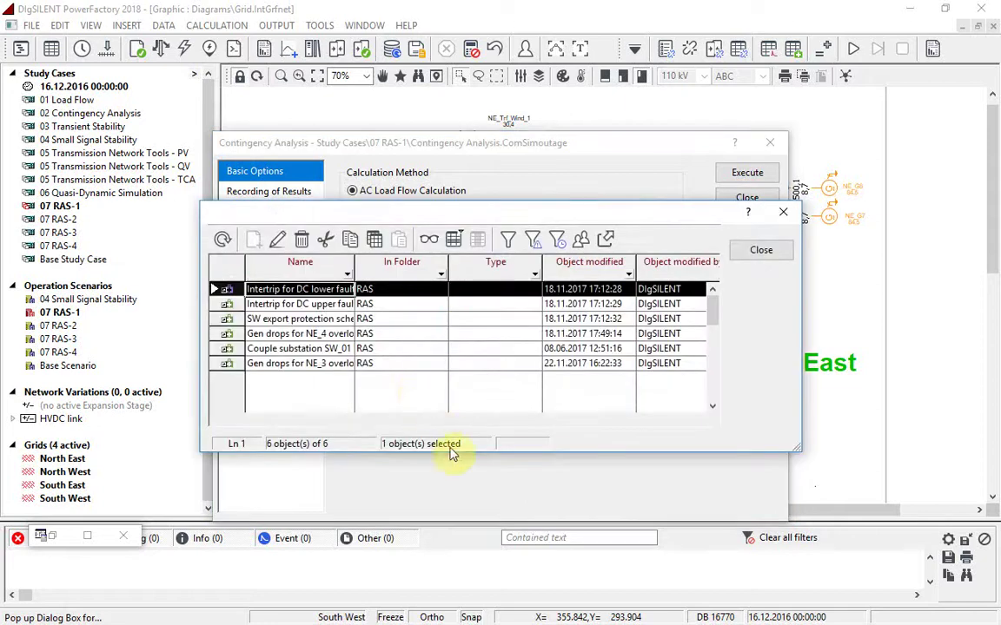
{"action": "key", "text": "Escape"}
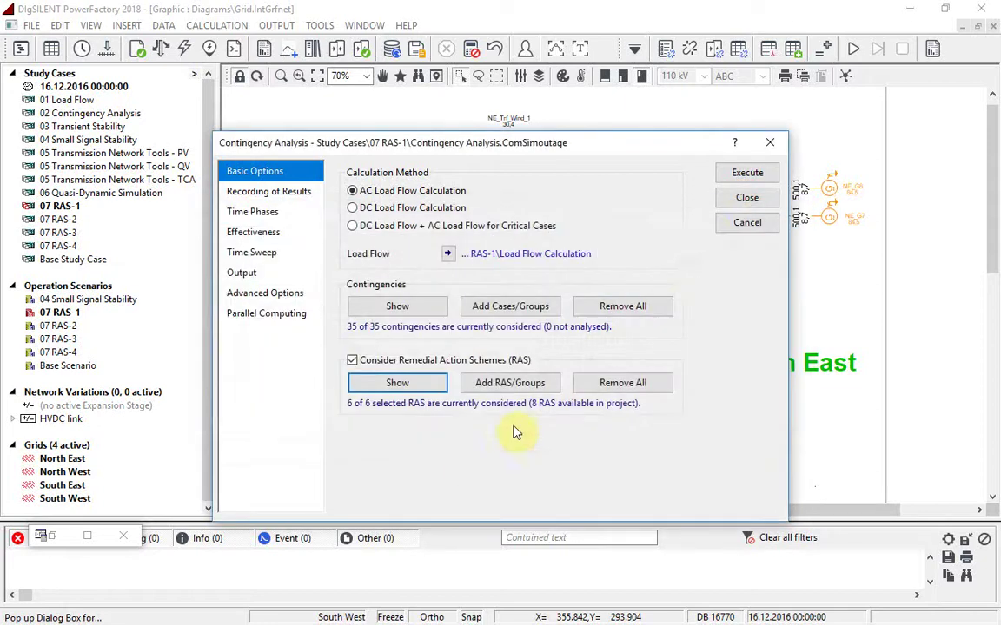
{"action": "left_click", "coordinate": [755, 173]}
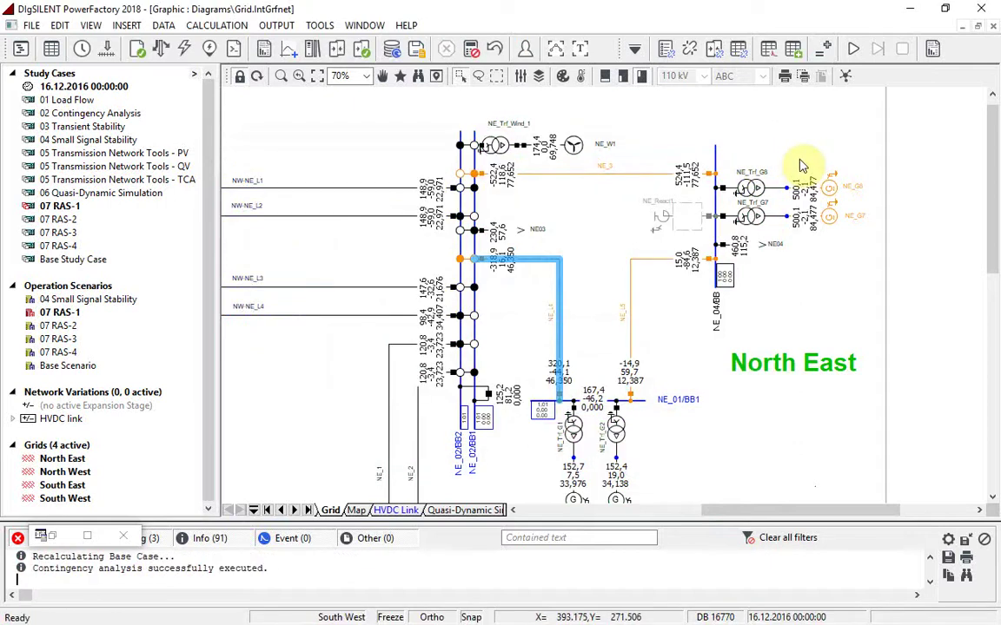
Maximise the output log, filter it by 'rem', clear the filter, and restore the Data Manager.
{"action": "left_click", "coordinate": [582, 50]}
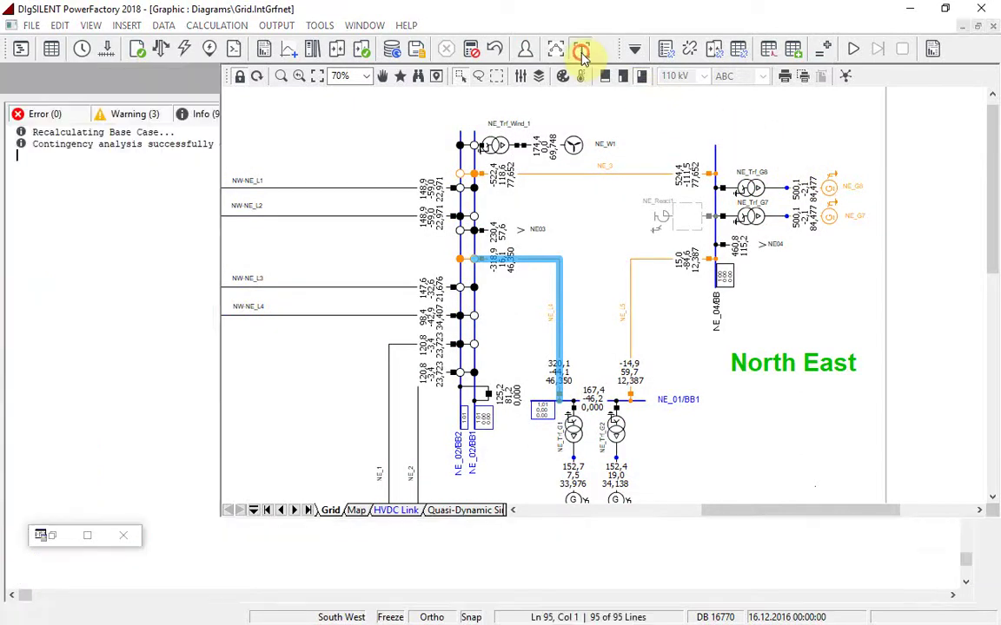
{"action": "left_click", "coordinate": [521, 113]}
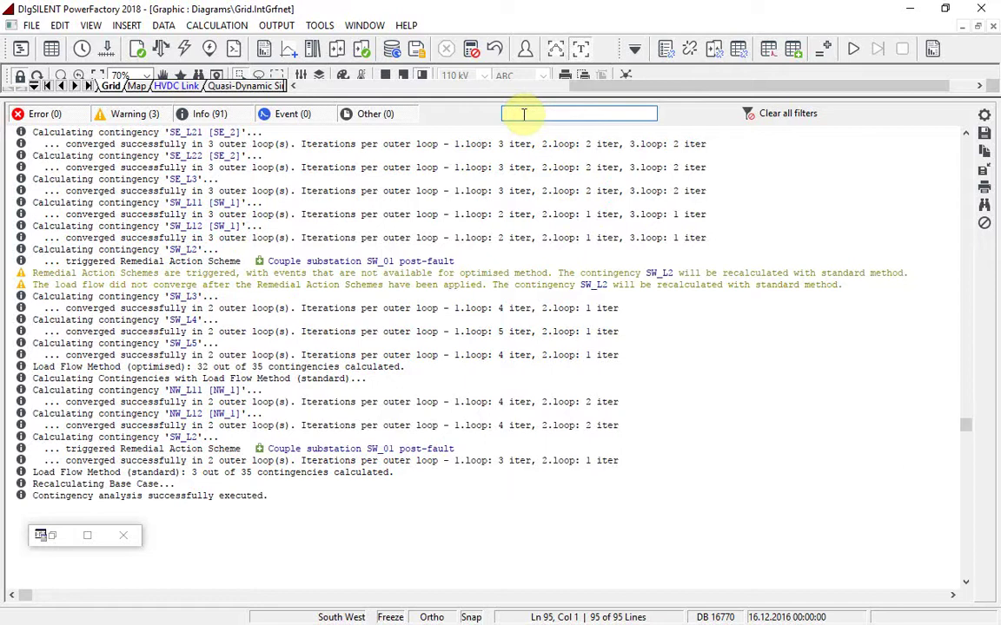
{"action": "type", "text": "rem"}
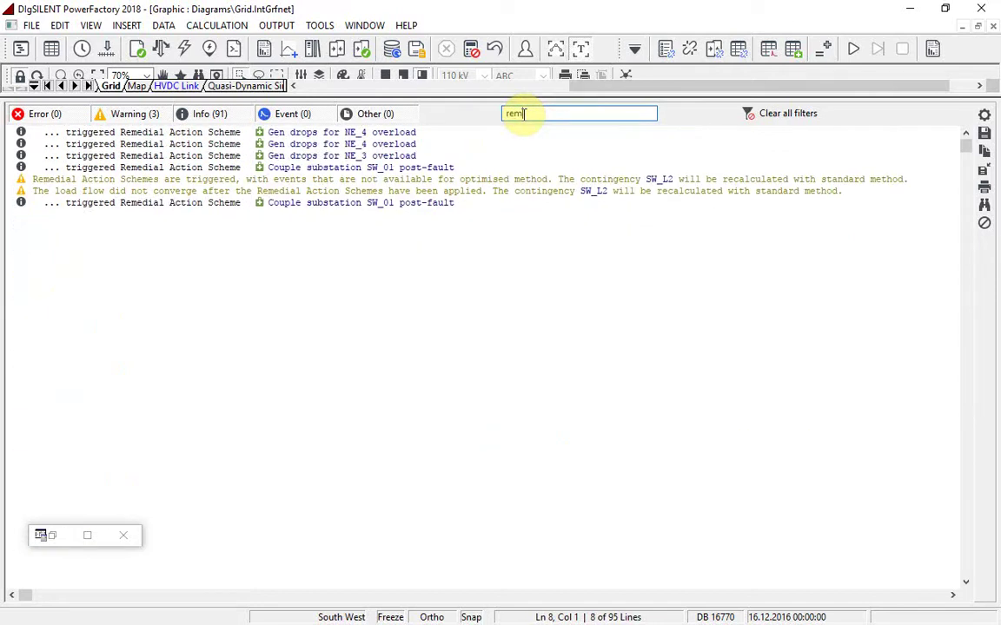
{"action": "left_click", "coordinate": [799, 117]}
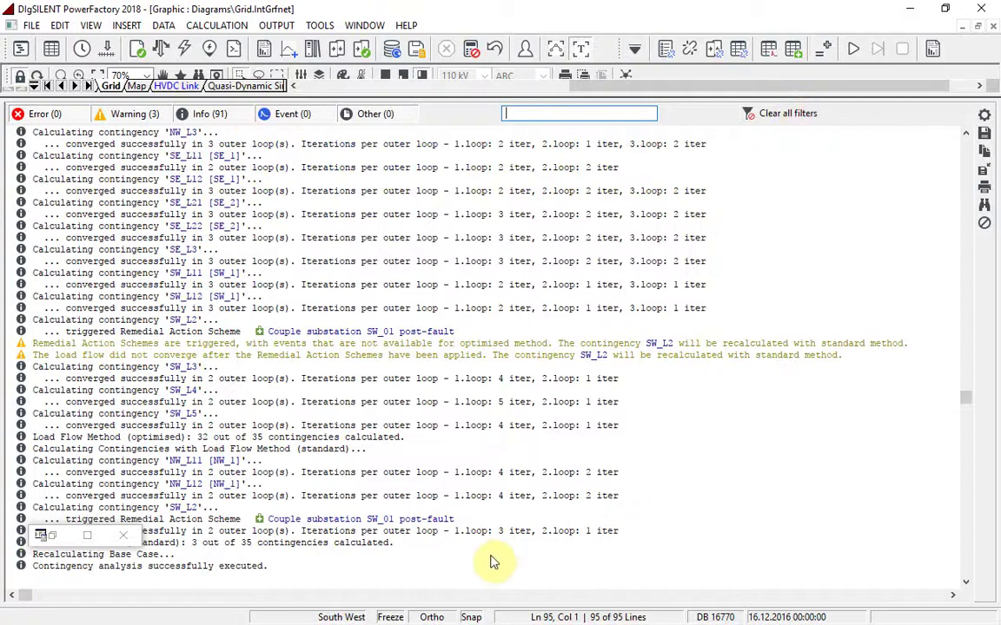
{"action": "double_click", "coordinate": [54, 537]}
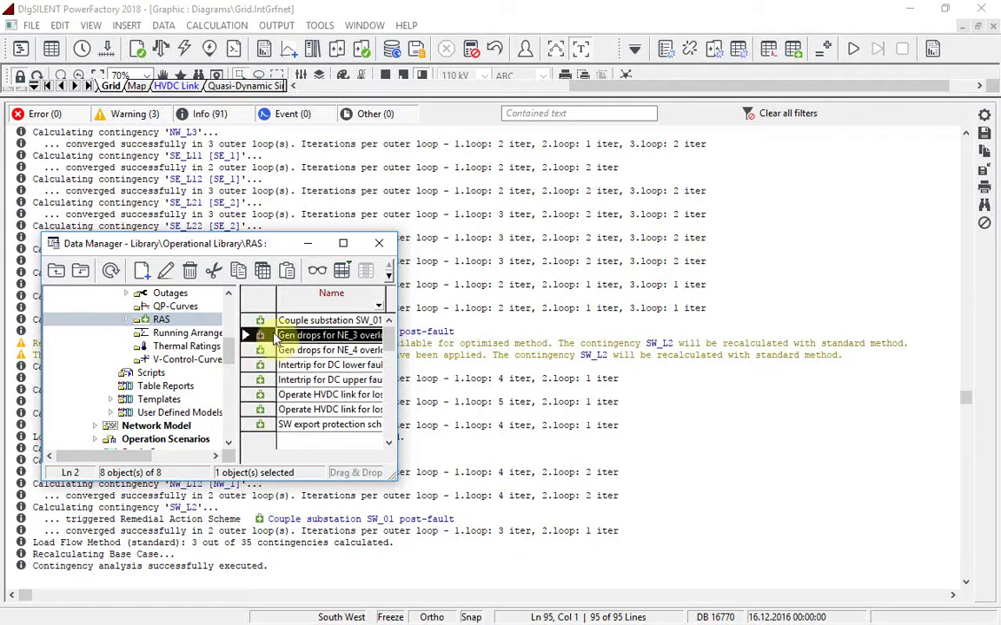
Inspect the Couple substation SW_01 scheme's 'Fault is on cct feeding SW_01' trigger and create a nested gate.
{"action": "double_click", "coordinate": [262, 323]}
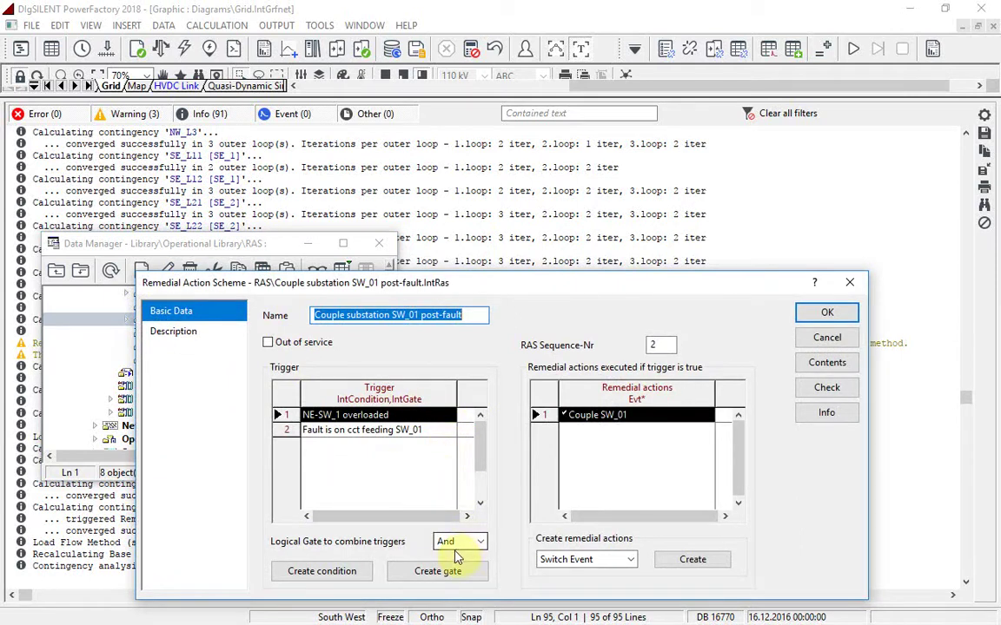
{"action": "double_click", "coordinate": [401, 430]}
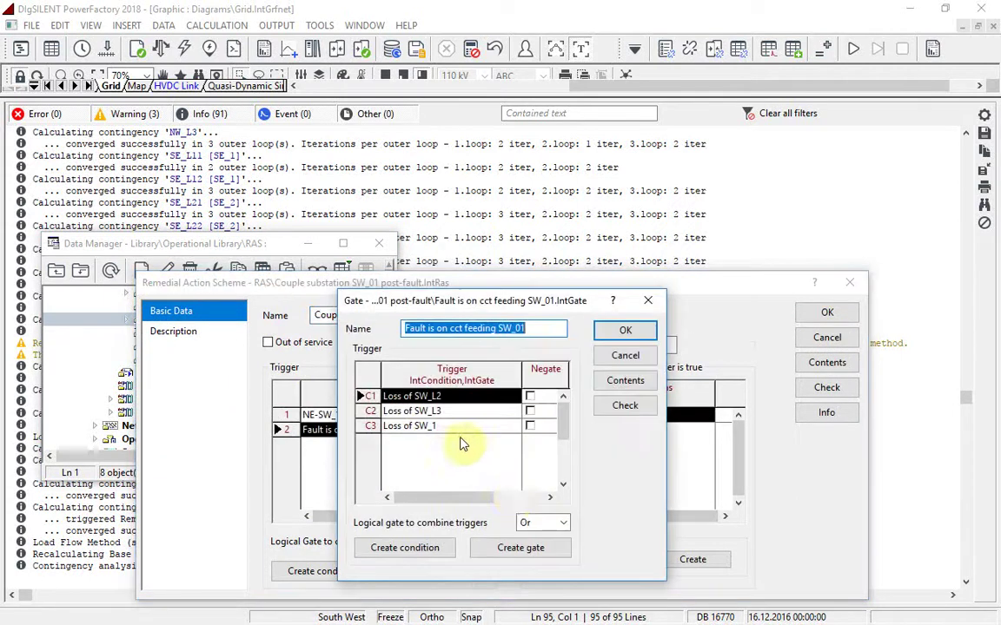
{"action": "left_click", "coordinate": [569, 548]}
{"action": "left_click_drag", "start_coordinate": [512, 301], "coordinate": [593, 327]}
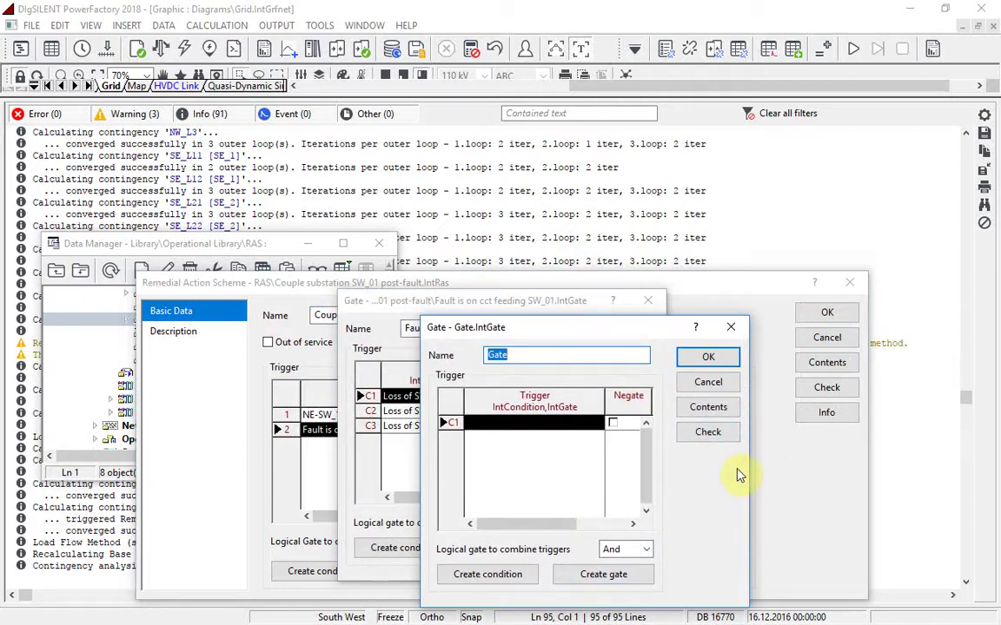
{"action": "key", "text": "Escape"}
{"action": "key", "text": "Escape"}
{"action": "key", "text": "Escape"}
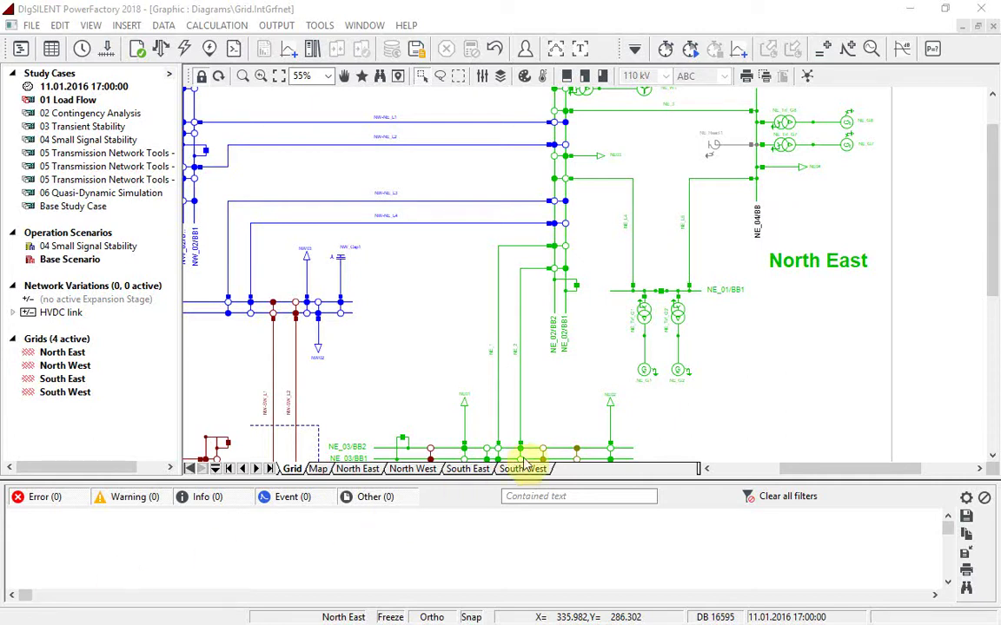
Copy the EXAC2 voltage controller from generator NE_G1's Plant_NE_G1 plant model.
{"action": "double_click", "coordinate": [647, 378]}
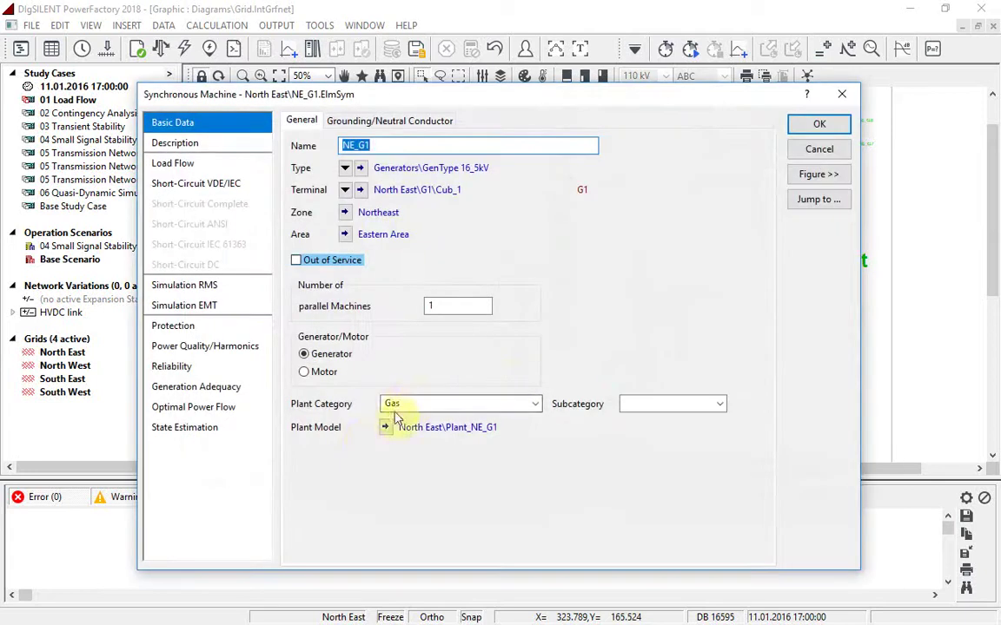
{"action": "left_click", "coordinate": [385, 427]}
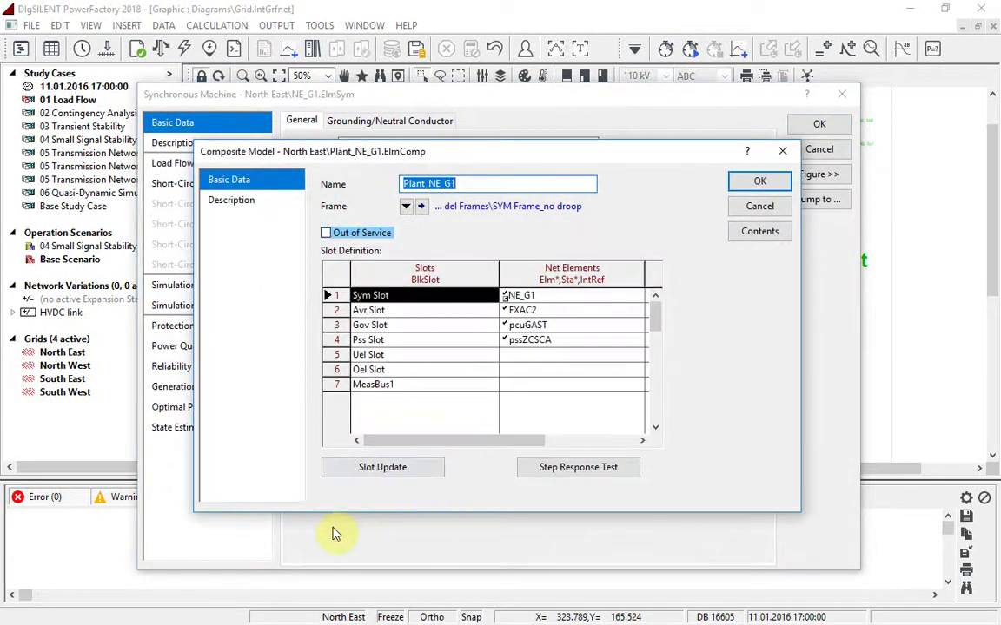
{"action": "left_click", "coordinate": [530, 311]}
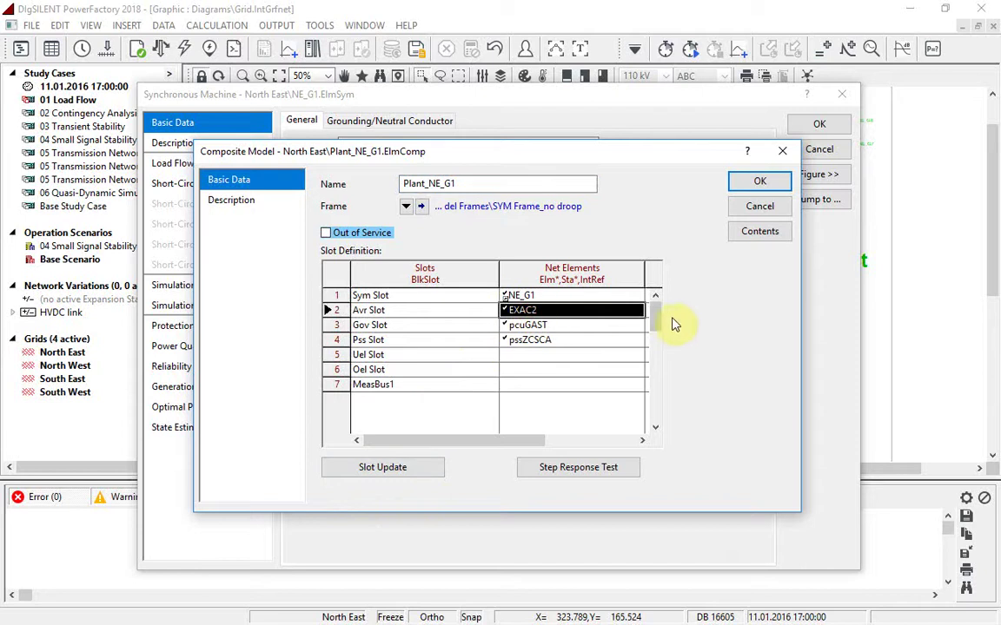
{"action": "left_click", "coordinate": [757, 231]}
{"action": "right_click", "coordinate": [211, 332]}
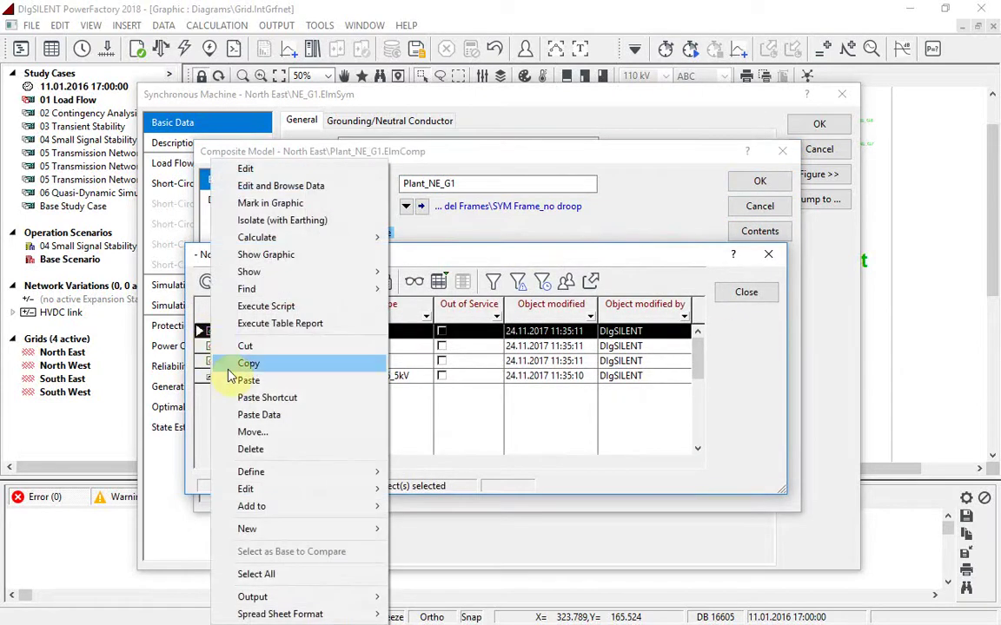
{"action": "left_click", "coordinate": [246, 362]}
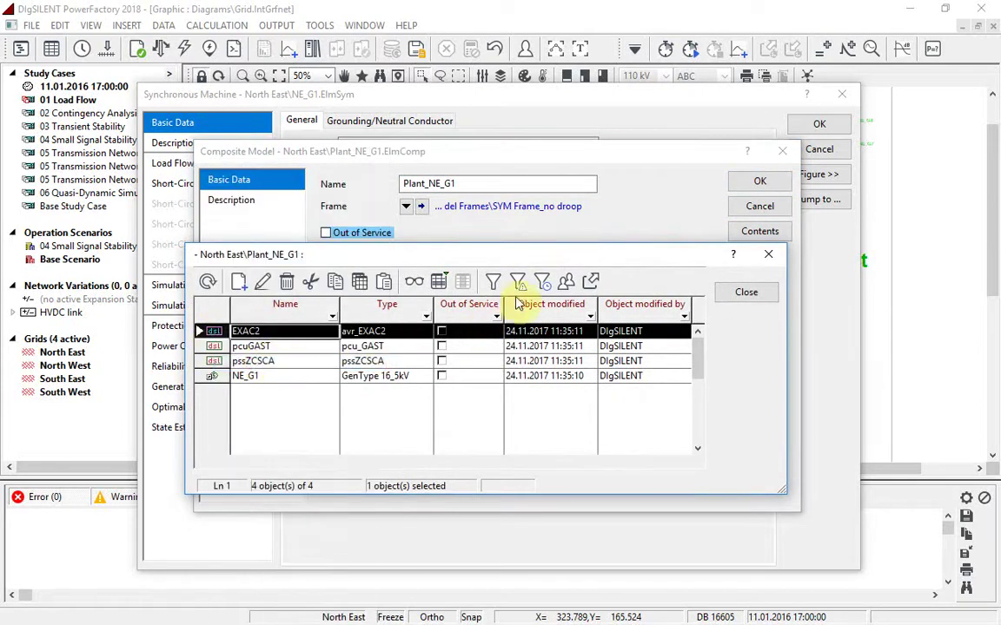
{"action": "key", "text": "Escape"}
{"action": "key", "text": "Escape"}
{"action": "left_click", "coordinate": [829, 126]}
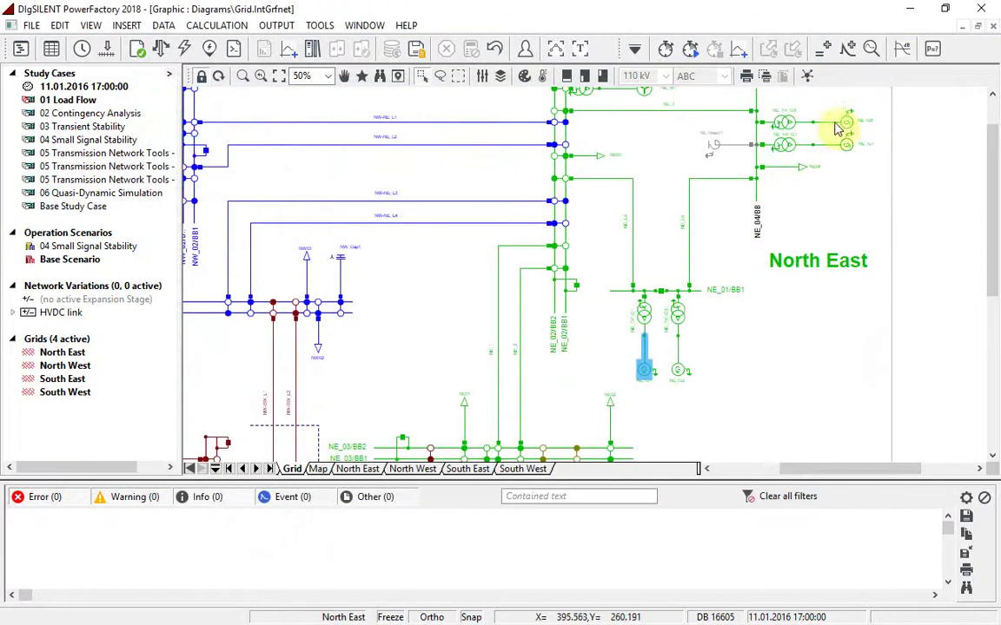
Set the frequency response input model to the pasted EXAC2 with upss as input signal.
{"action": "left_click", "coordinate": [904, 52]}
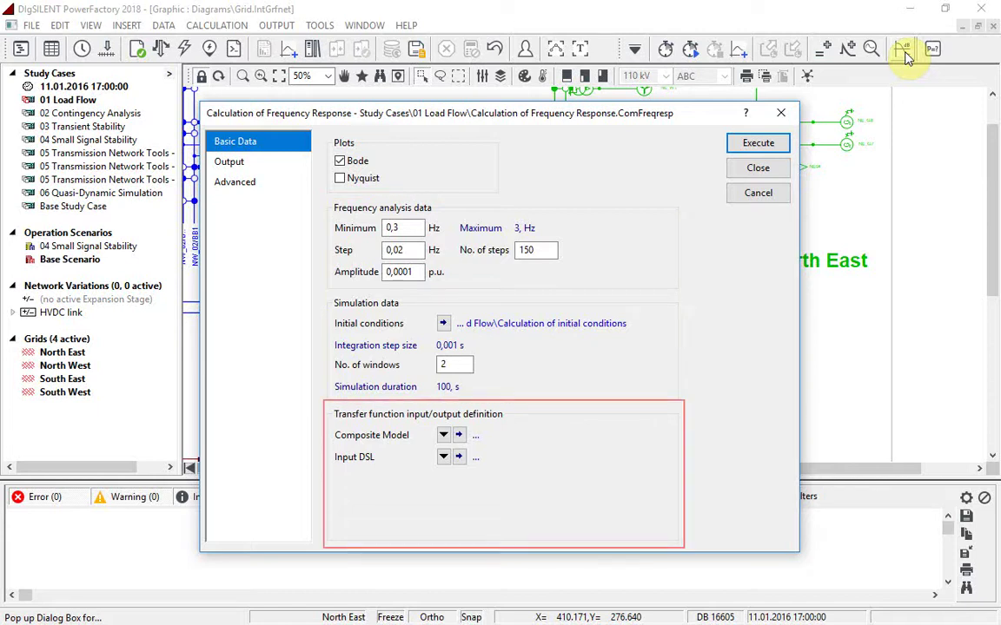
{"action": "left_click", "coordinate": [443, 457]}
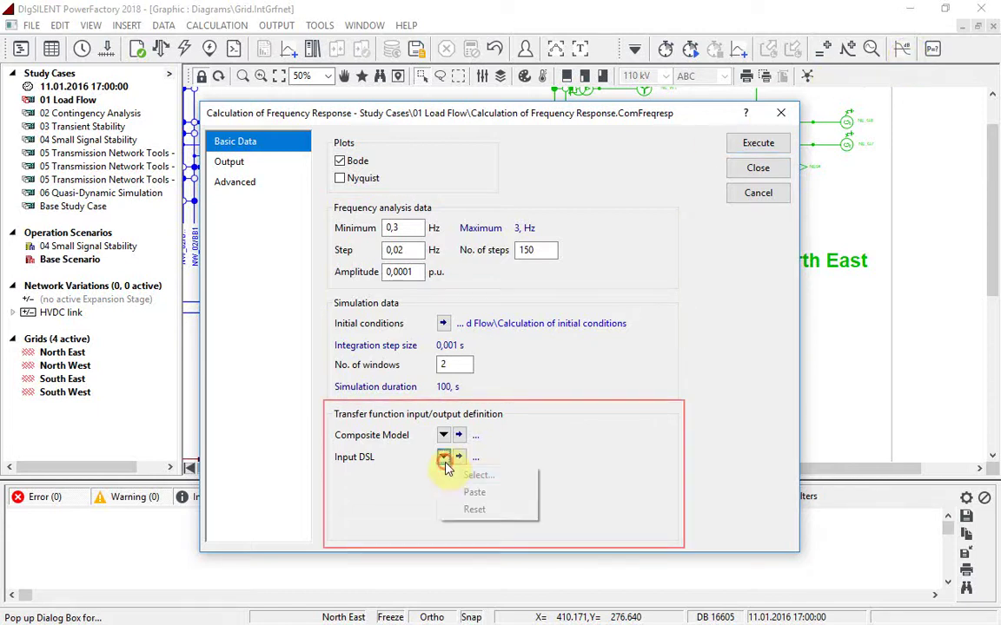
{"action": "left_click", "coordinate": [469, 491]}
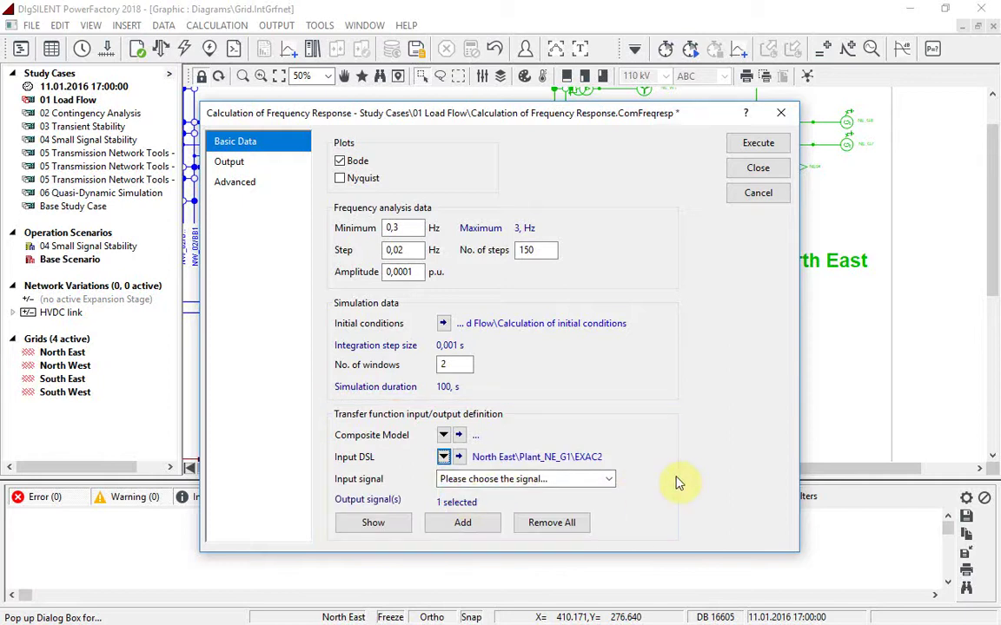
{"action": "left_click", "coordinate": [609, 479]}
{"action": "left_click", "coordinate": [447, 553]}
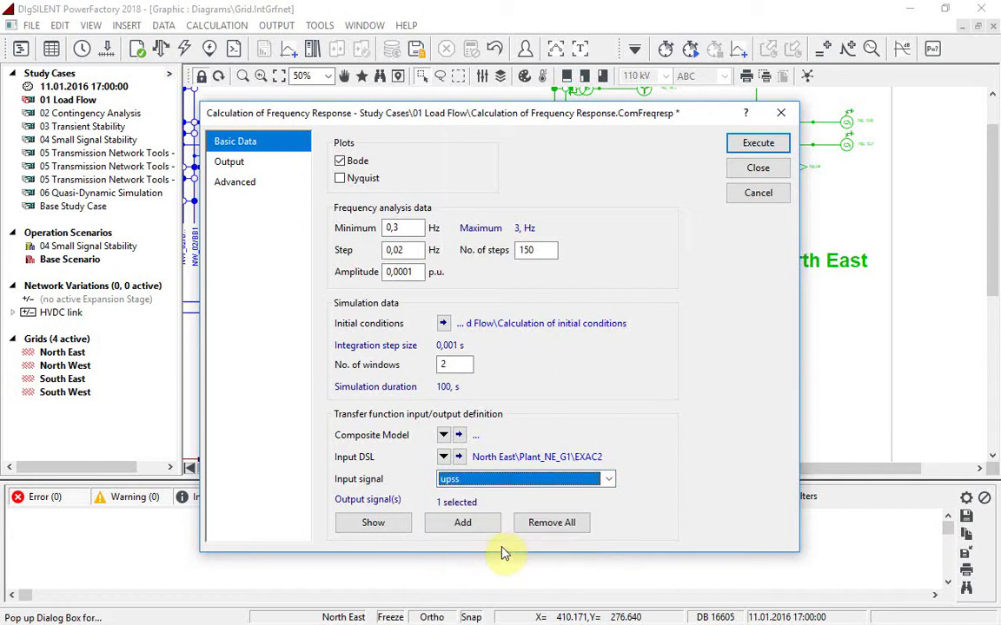
Choose NE_G1's s:xme as the output signal and execute the frequency response.
{"action": "left_click", "coordinate": [374, 522]}
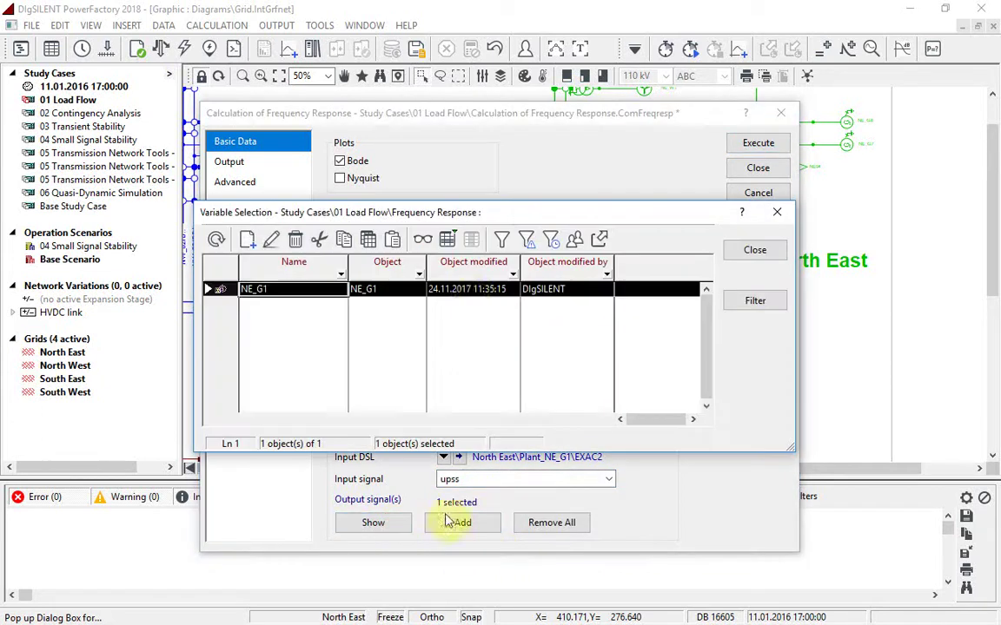
{"action": "double_click", "coordinate": [224, 290]}
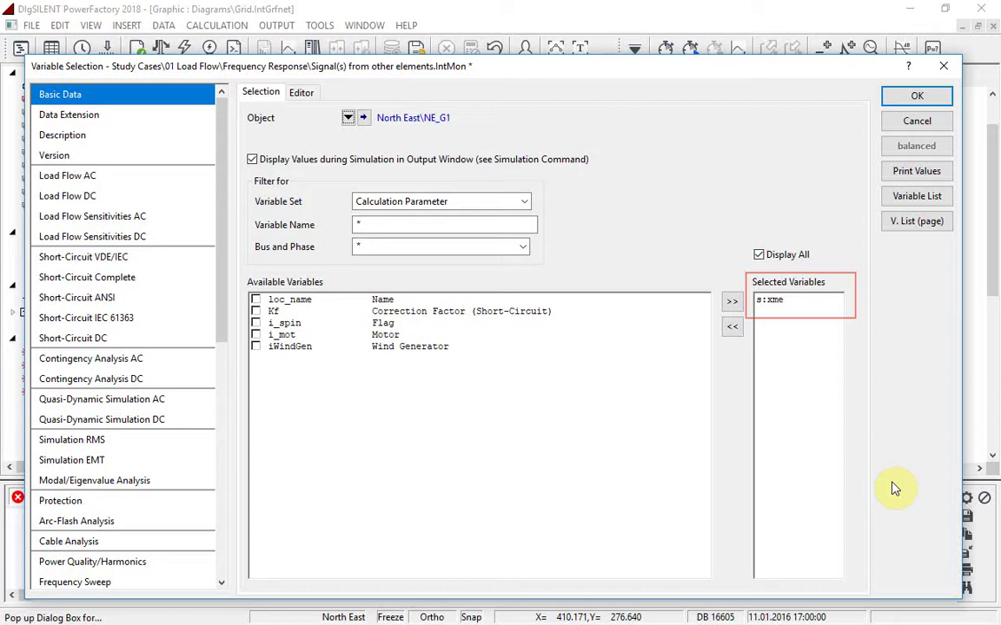
{"action": "key", "text": "Return"}
{"action": "key", "text": "Return"}
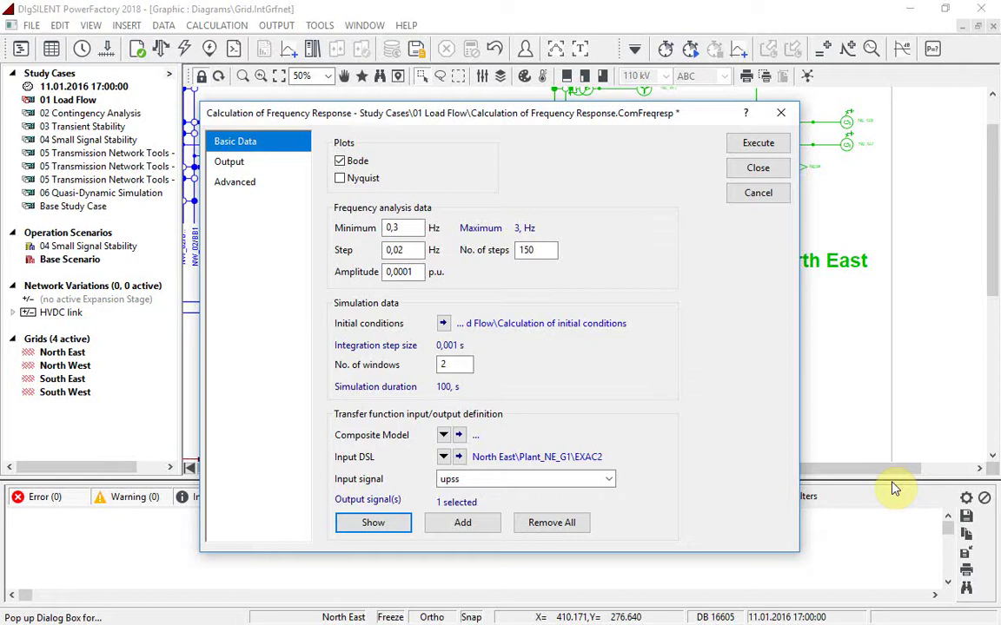
{"action": "left_click", "coordinate": [759, 143]}
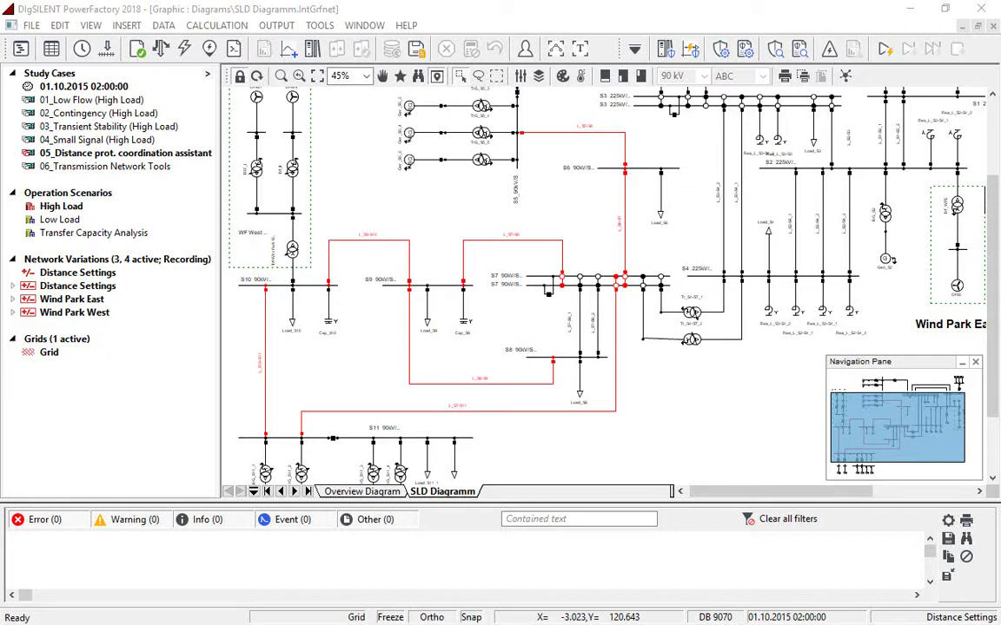
Check that the Protection Graphic Assistant's protection set holds relays R S10-S9 and R S9-S10.
{"action": "left_click", "coordinate": [692, 51]}
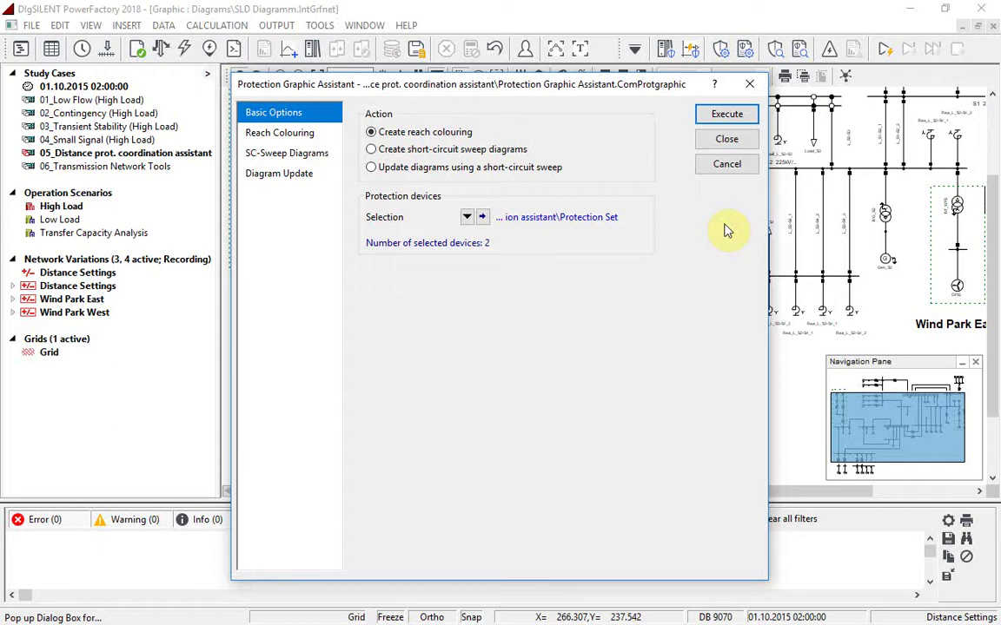
{"action": "left_click", "coordinate": [481, 217]}
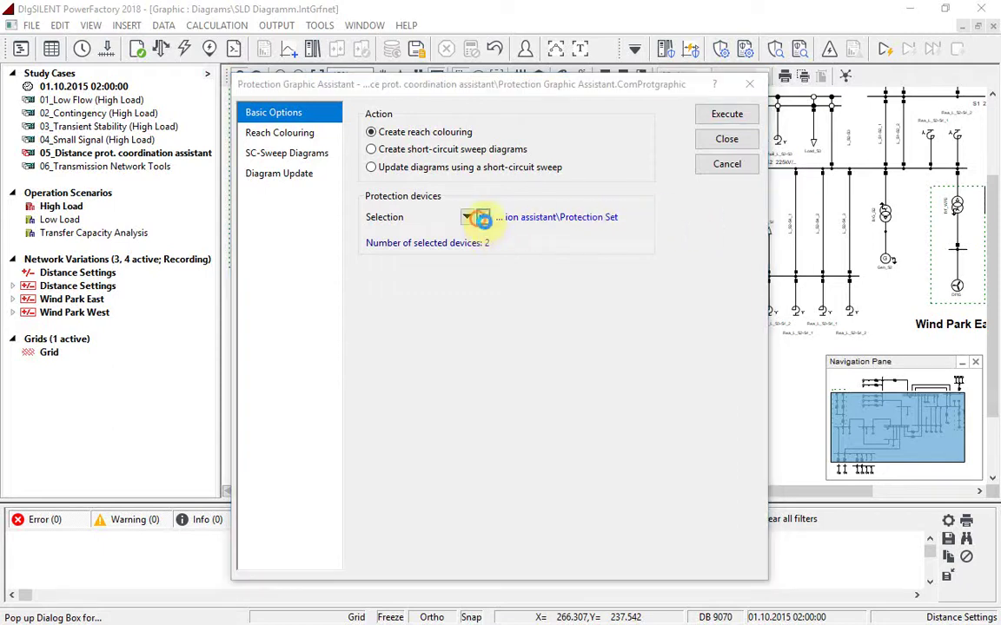
{"action": "left_click", "coordinate": [646, 332]}
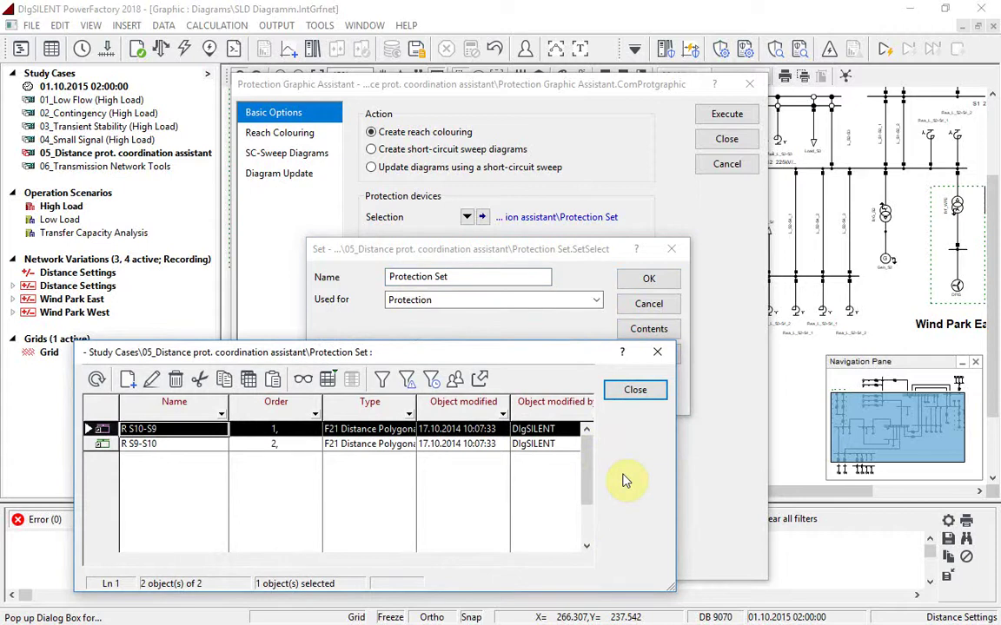
{"action": "key", "text": "Return"}
{"action": "key", "text": "Return"}
{"action": "key", "text": "Return"}
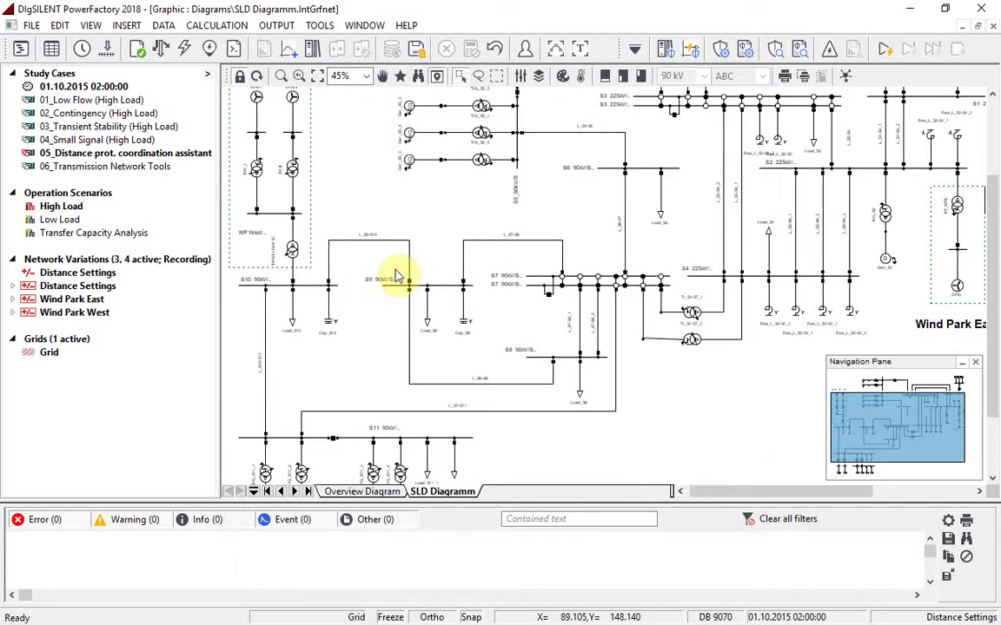
Draw the relays' zone reach colouring with R S9-S10 in a hatched brush style.
{"action": "left_click", "coordinate": [692, 50]}
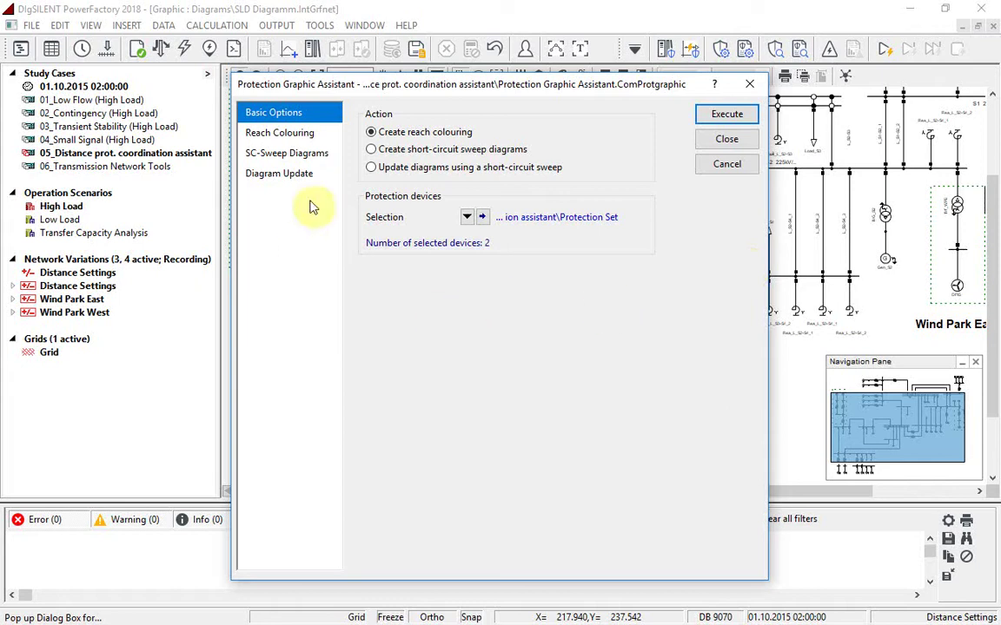
{"action": "left_click", "coordinate": [310, 136]}
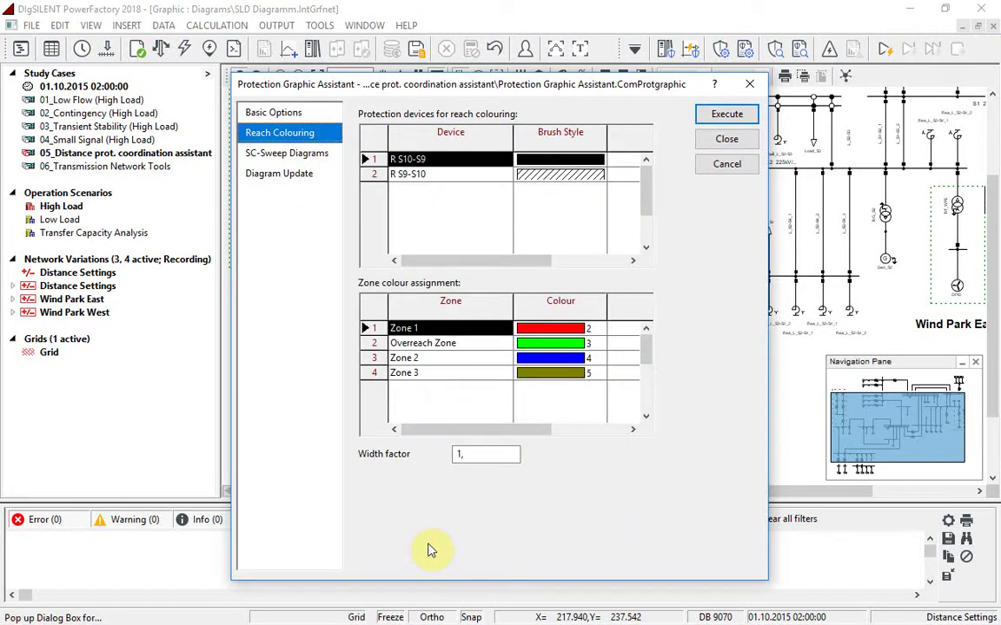
{"action": "double_click", "coordinate": [549, 176]}
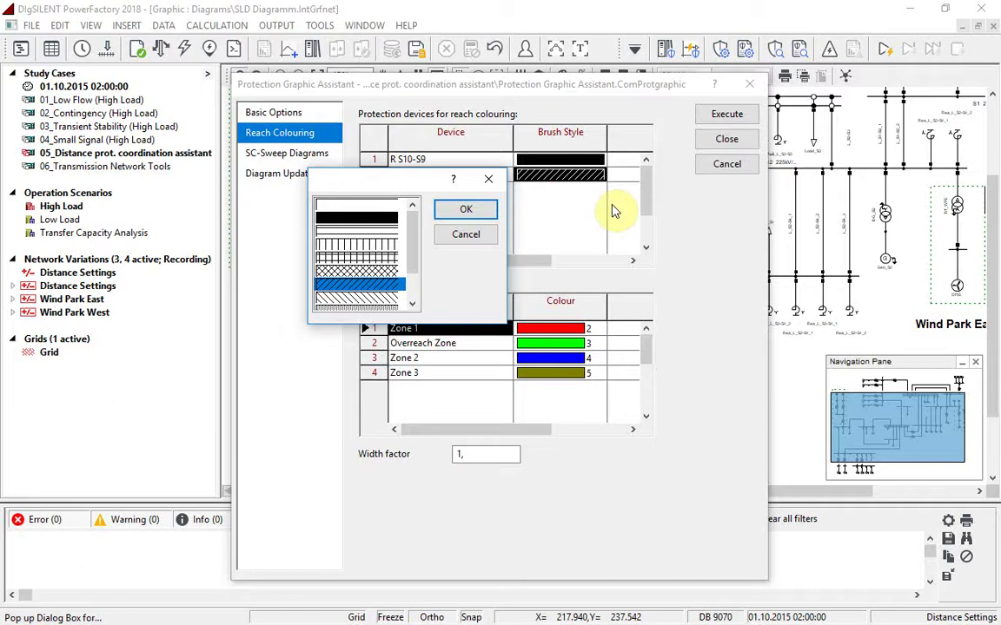
{"action": "left_click", "coordinate": [444, 211]}
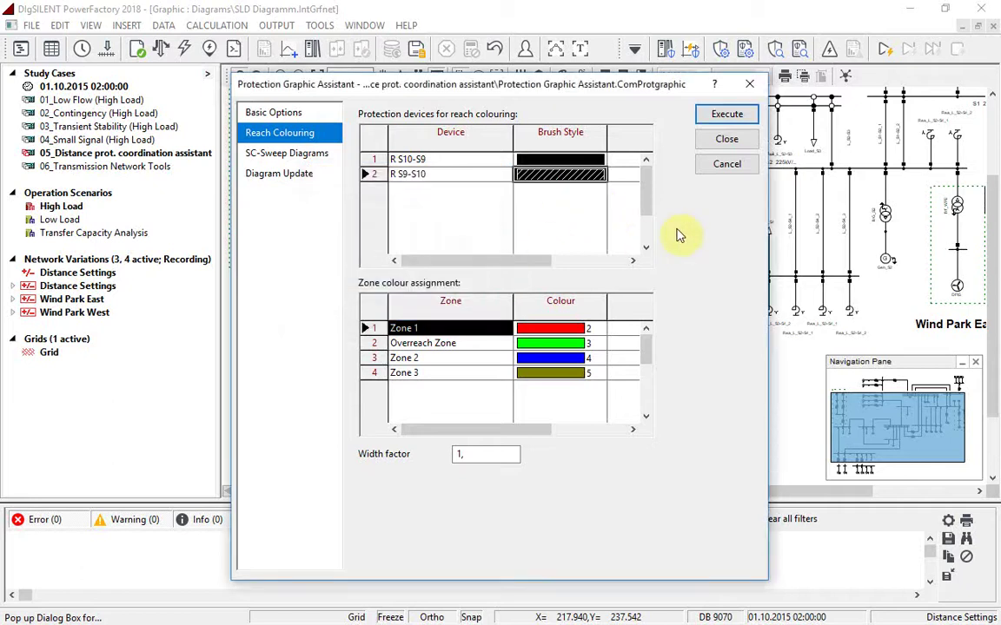
{"action": "left_click", "coordinate": [727, 114]}
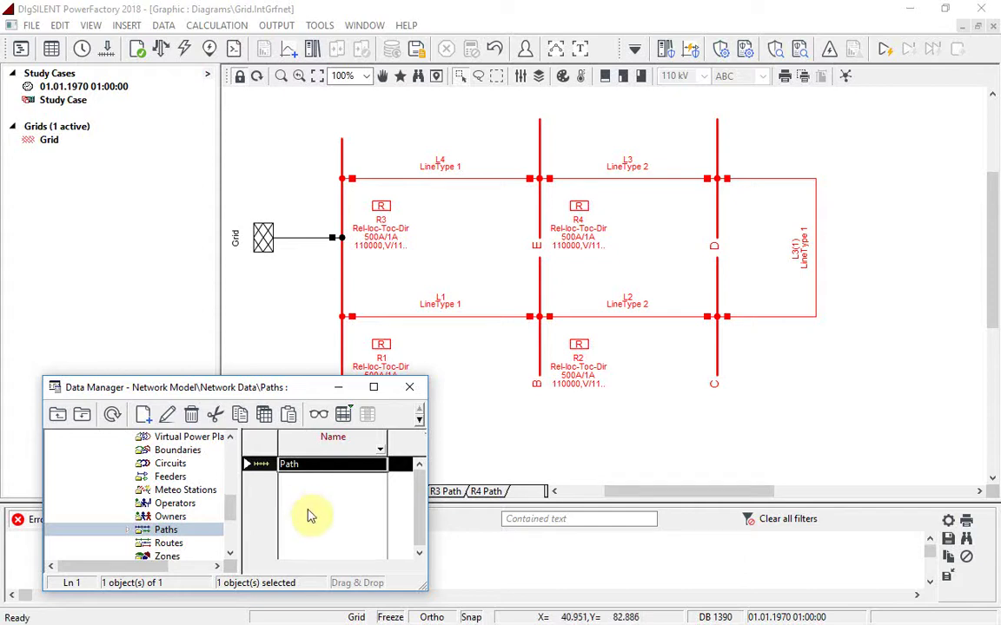
Show the defined path on the grid diagram and bring up the Protection Graphic Assistant.
{"action": "double_click", "coordinate": [252, 464]}
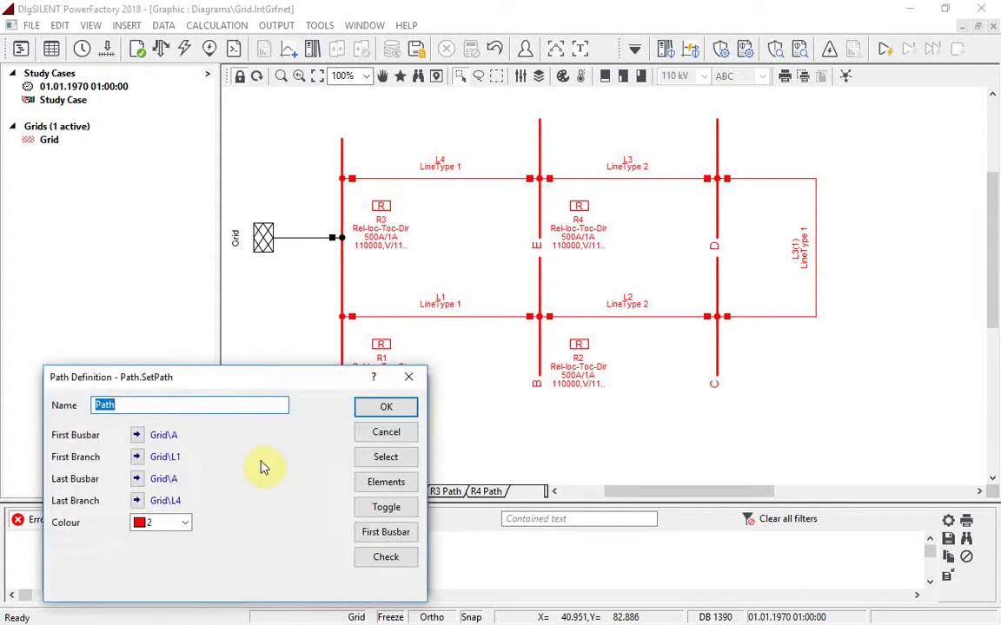
{"action": "left_click", "coordinate": [366, 433]}
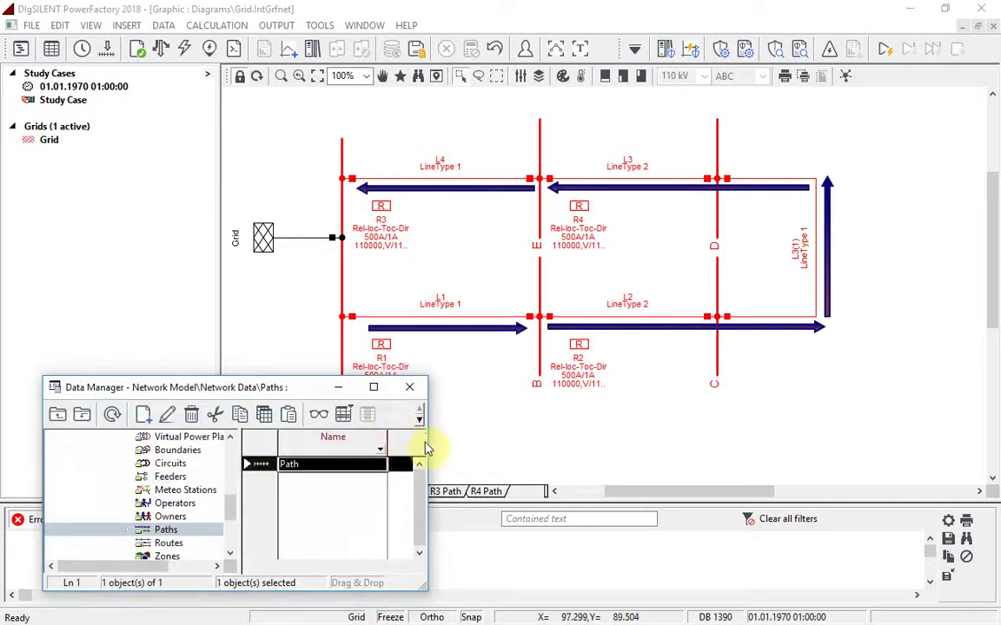
{"action": "left_click", "coordinate": [338, 387]}
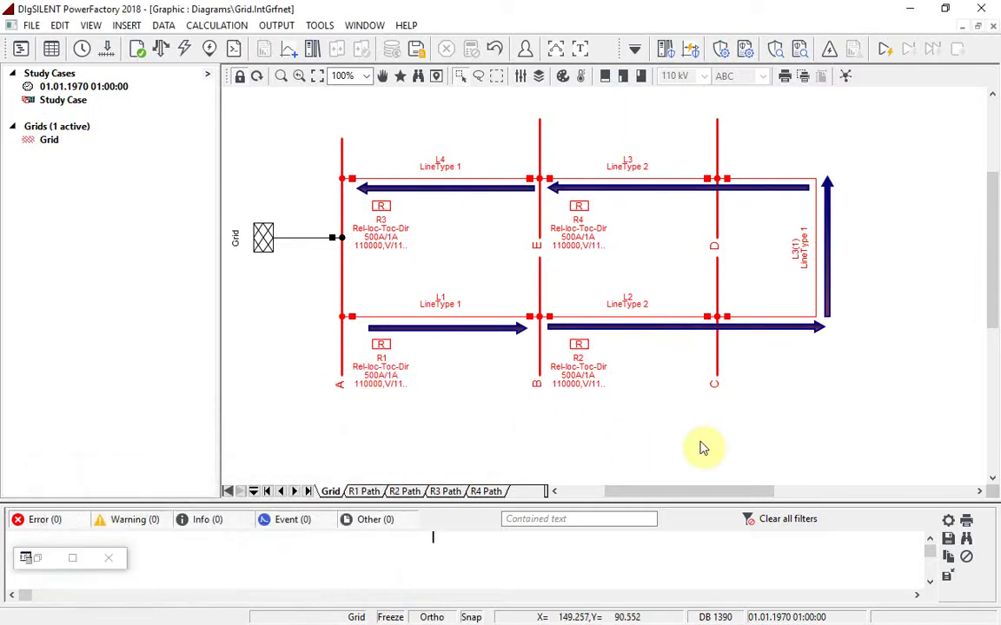
{"action": "left_click", "coordinate": [695, 49]}
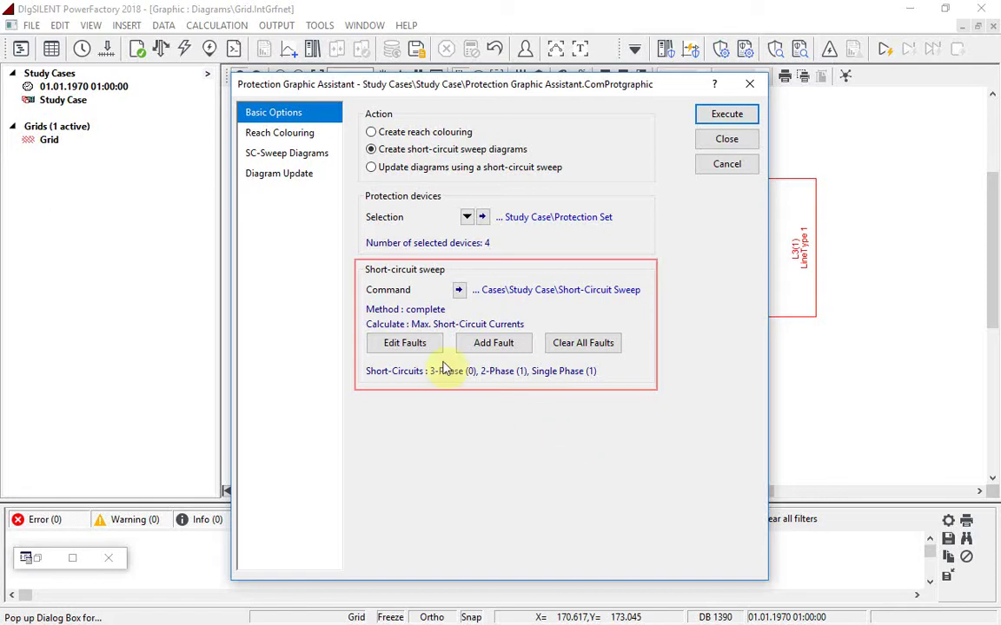
Review the fault cases and create current and directional-angle sweep diagrams for R1 to R4.
{"action": "left_click", "coordinate": [405, 343]}
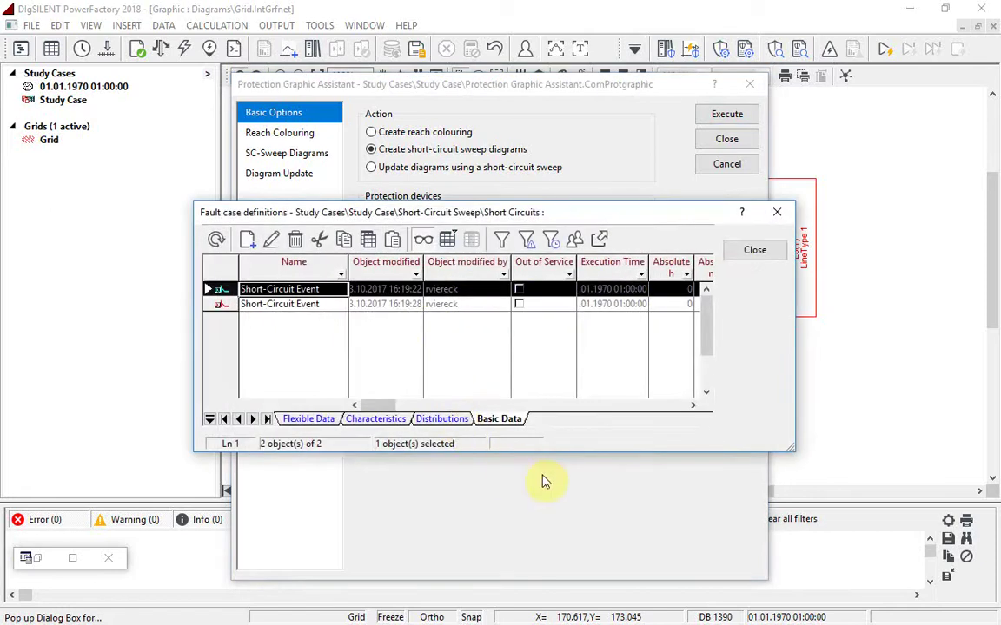
{"action": "key", "text": "Escape"}
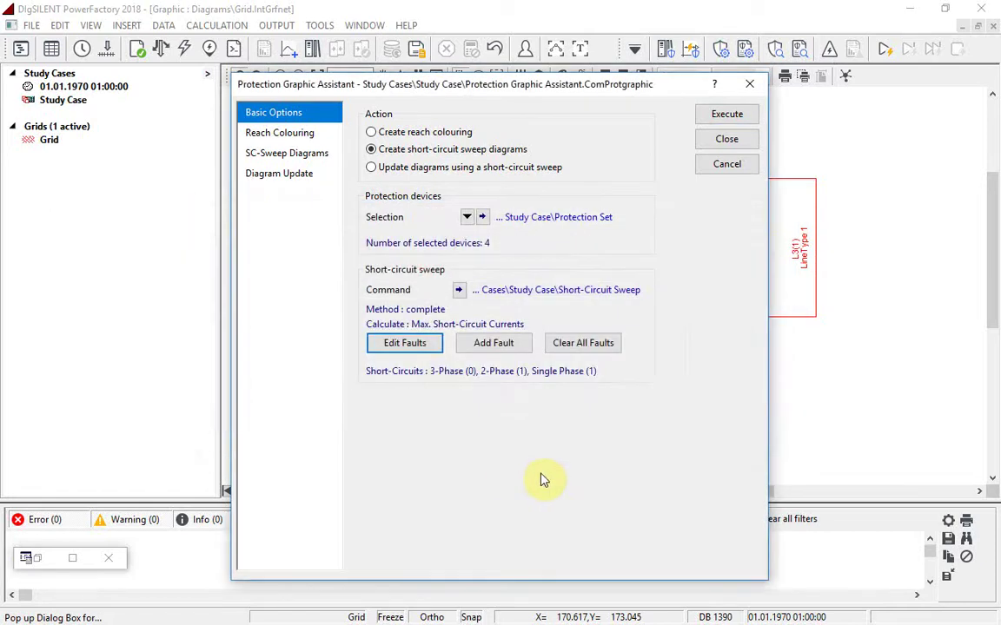
{"action": "left_click", "coordinate": [311, 156]}
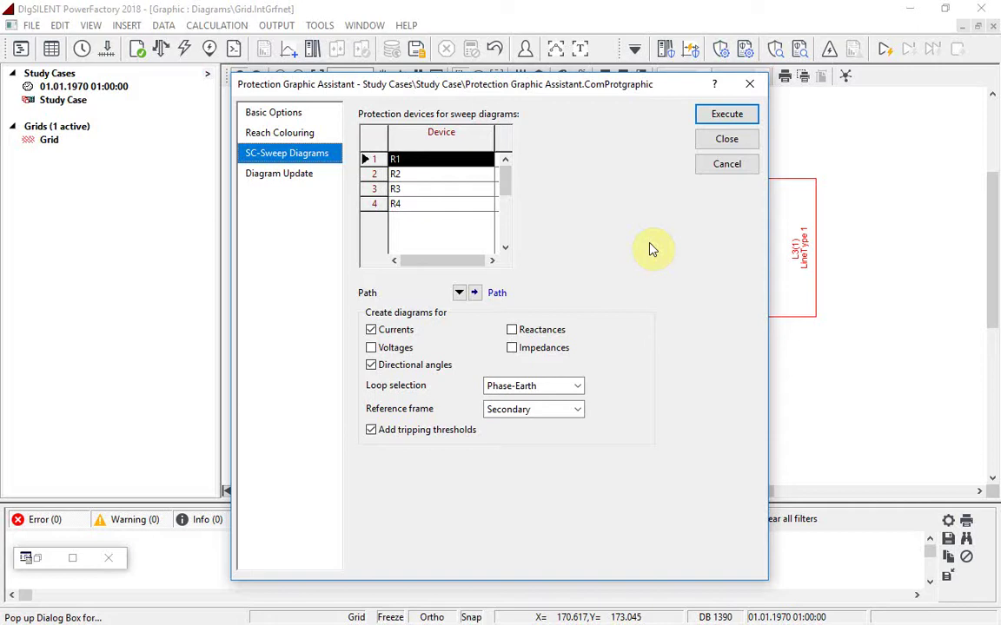
{"action": "left_click", "coordinate": [708, 119]}
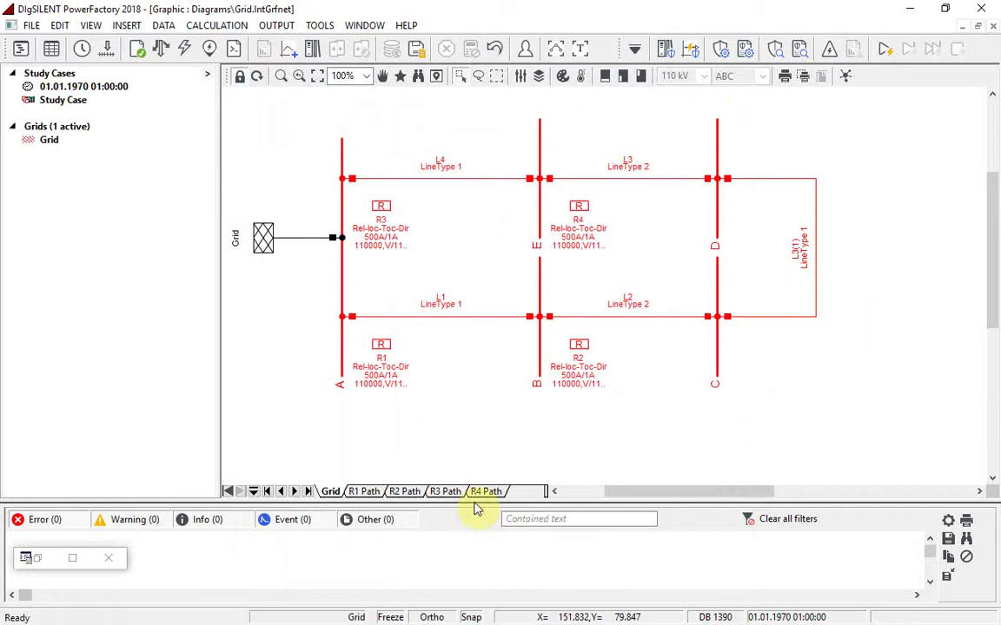
Switch to the R2 Path page to view its short-circuit sweep plots.
{"action": "left_click", "coordinate": [403, 491]}
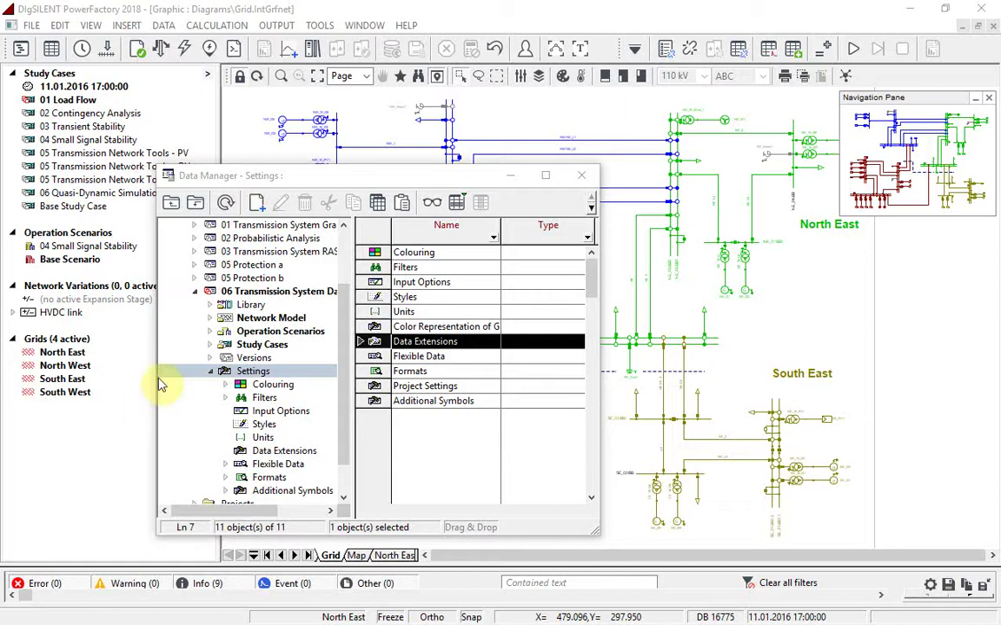
Open the Data Extensions configuration, then create and discard a new definition.
{"action": "left_click", "coordinate": [321, 26]}
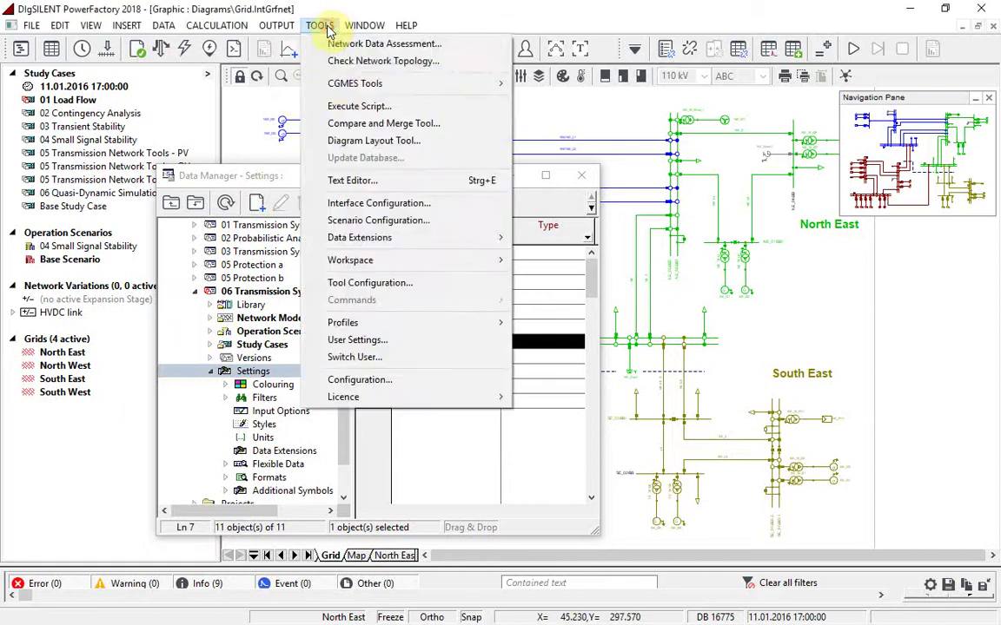
{"action": "mouse_move", "coordinate": [438, 248]}
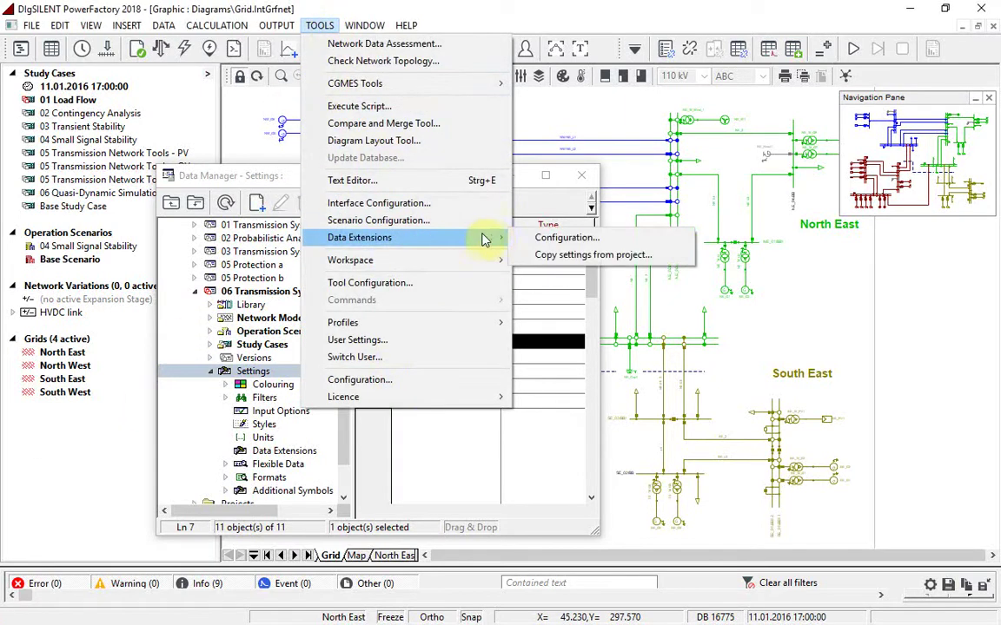
{"action": "left_click", "coordinate": [562, 241]}
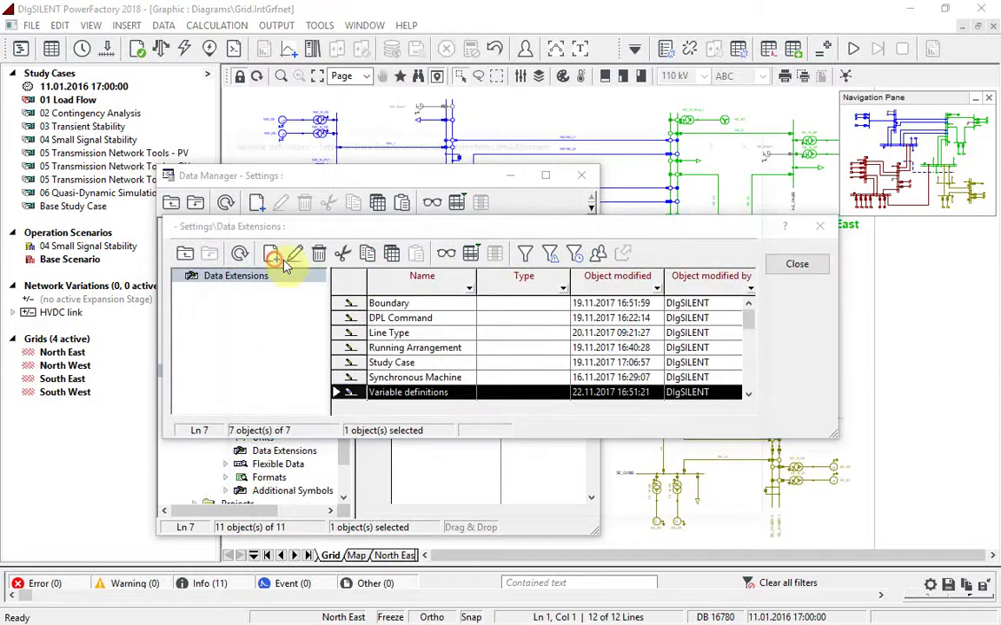
{"action": "left_click", "coordinate": [285, 261]}
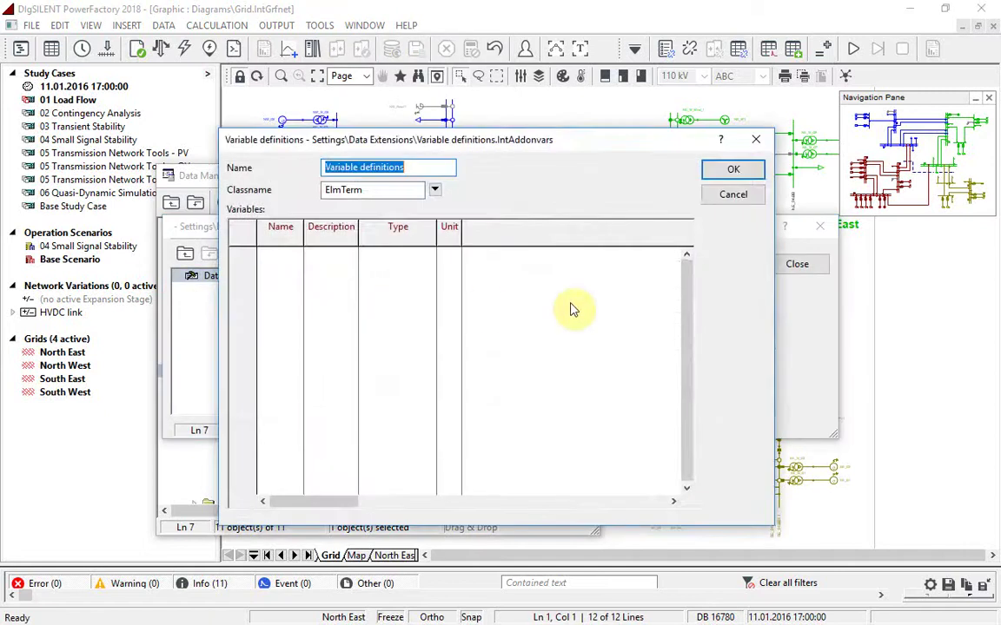
{"action": "left_click", "coordinate": [733, 196]}
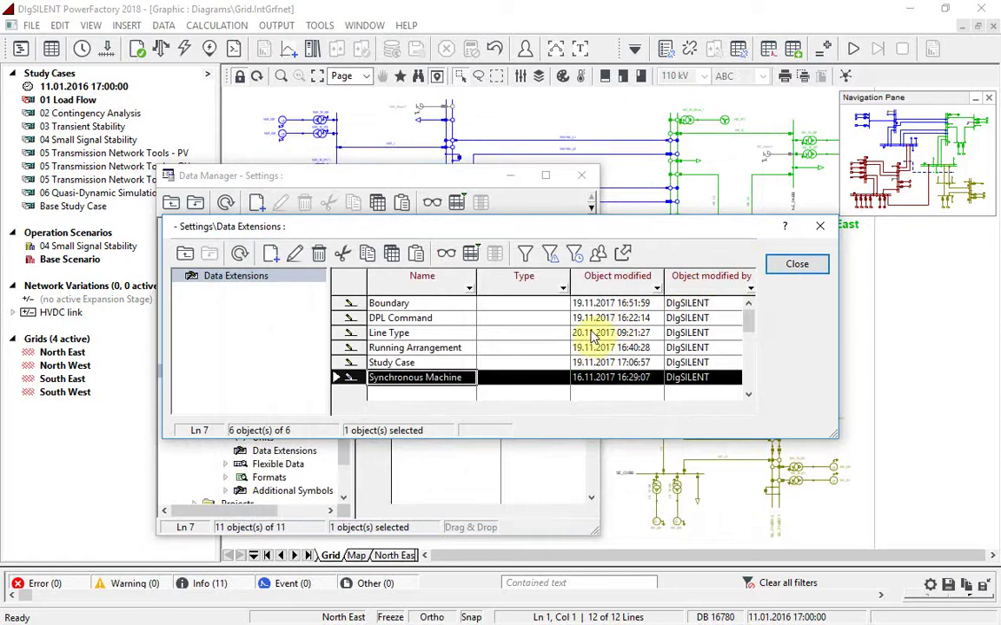
Inspect the Synchronous Machine data extension's variables, then close the dialogs and move the Data Manager aside.
{"action": "double_click", "coordinate": [348, 377]}
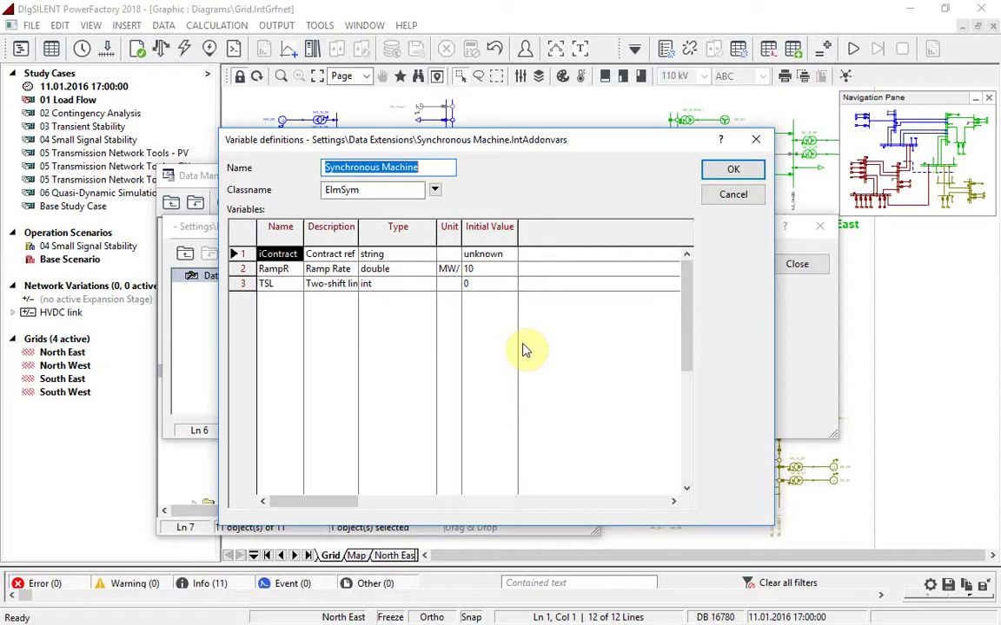
{"action": "key", "text": "Escape"}
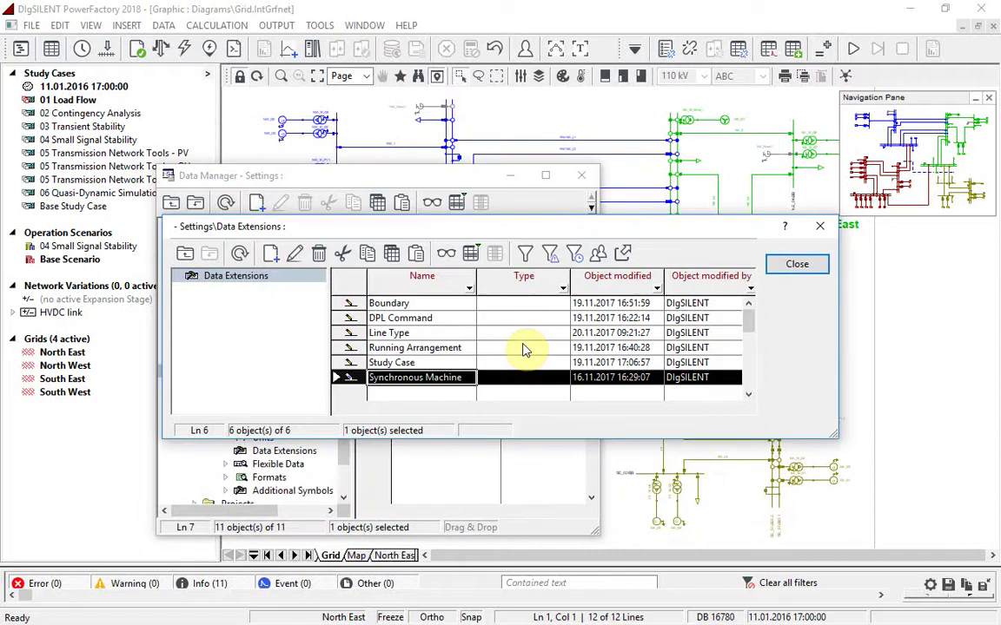
{"action": "key", "text": "Escape"}
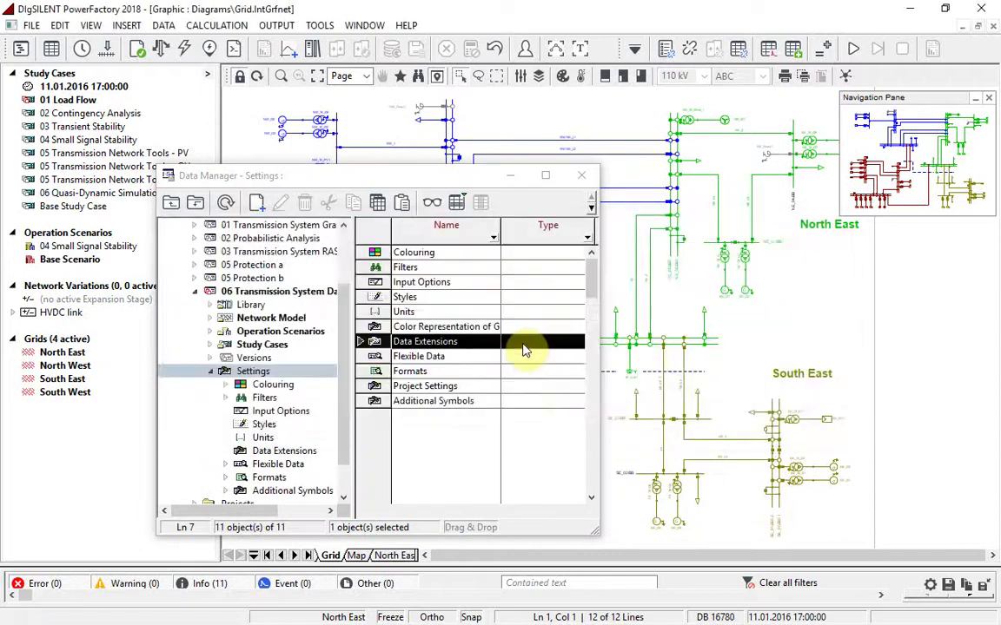
{"action": "left_click", "coordinate": [516, 178]}
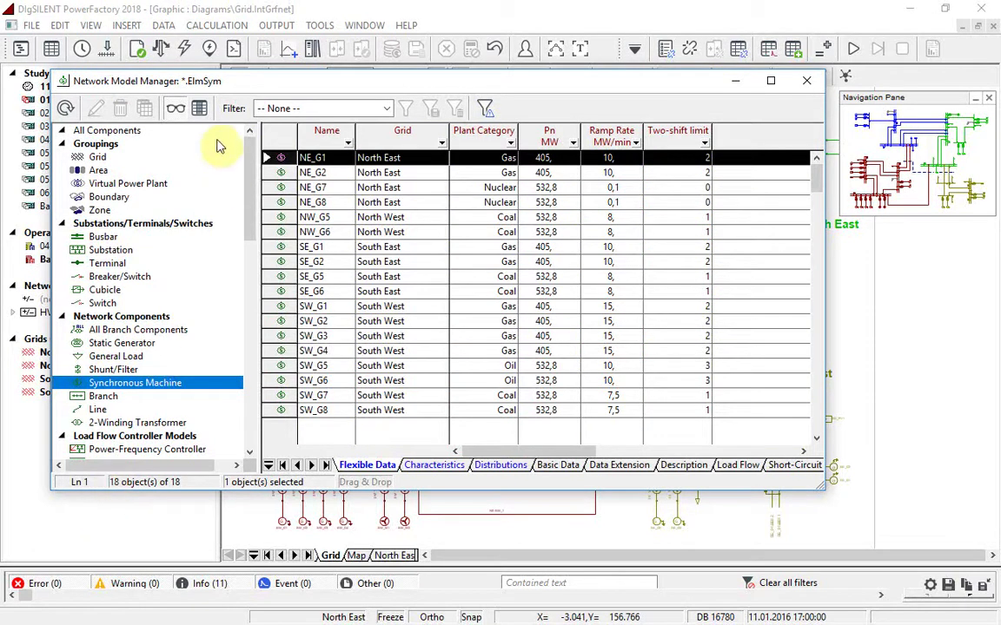
Add the iContract (Contract ref) data-extension variable as a column in the synchronous machine table.
{"action": "left_click", "coordinate": [199, 107]}
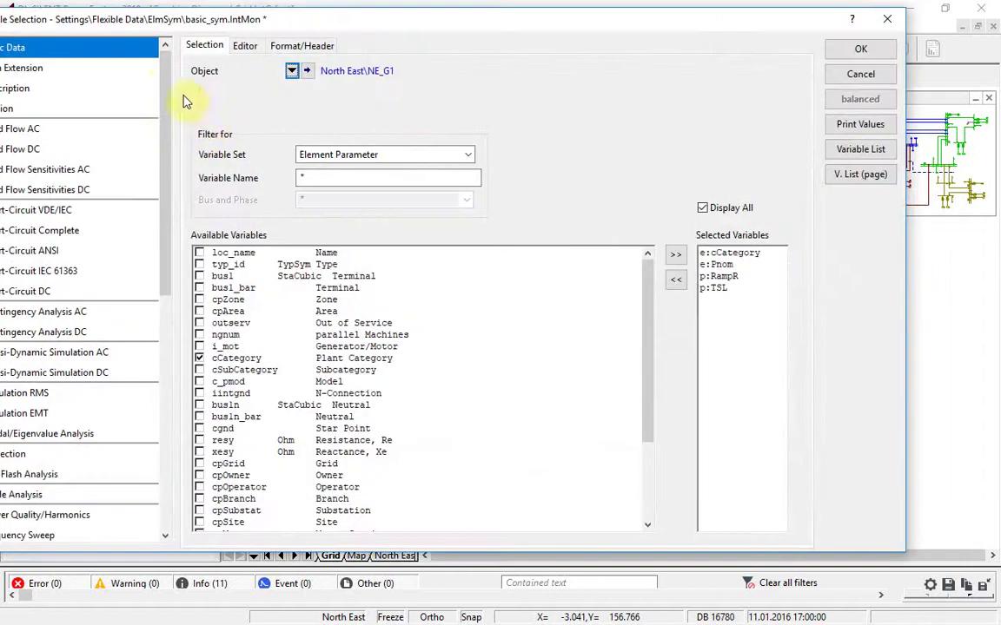
{"action": "left_click_drag", "start_coordinate": [128, 15], "coordinate": [200, 19]}
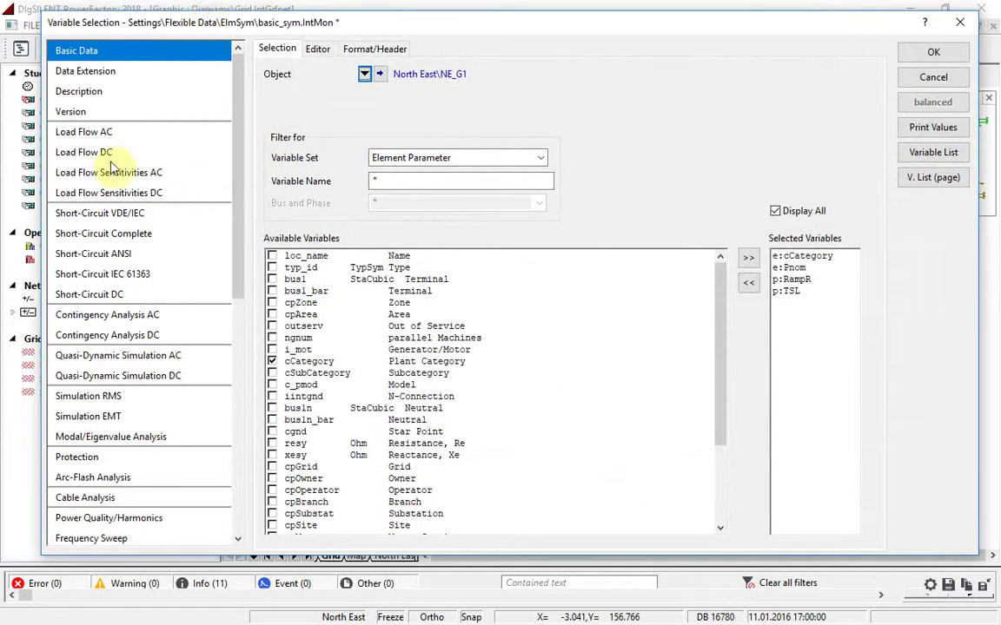
{"action": "left_click", "coordinate": [94, 71]}
{"action": "left_click", "coordinate": [272, 280]}
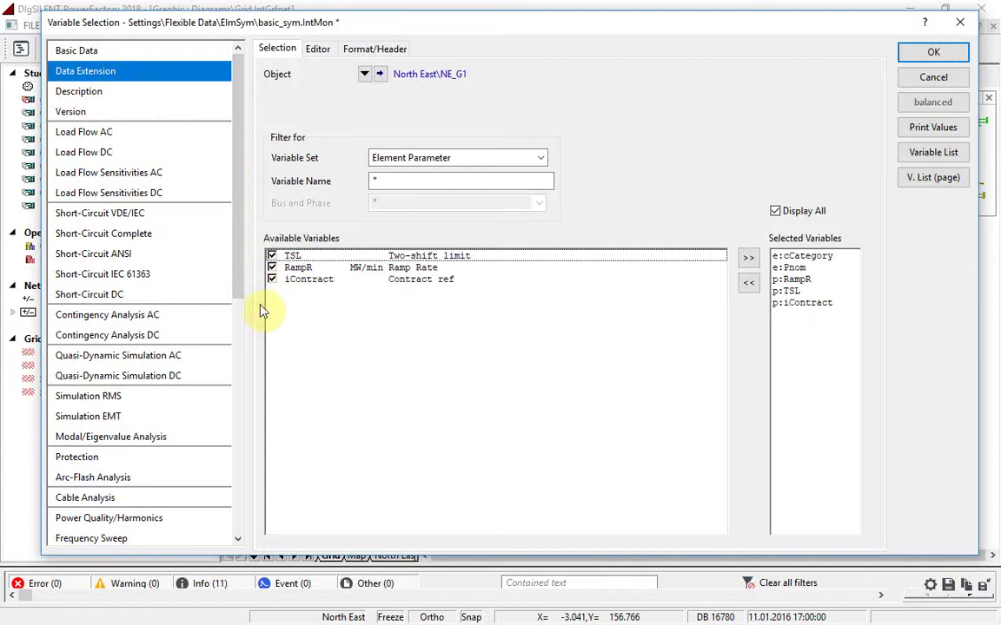
{"action": "left_click", "coordinate": [933, 52]}
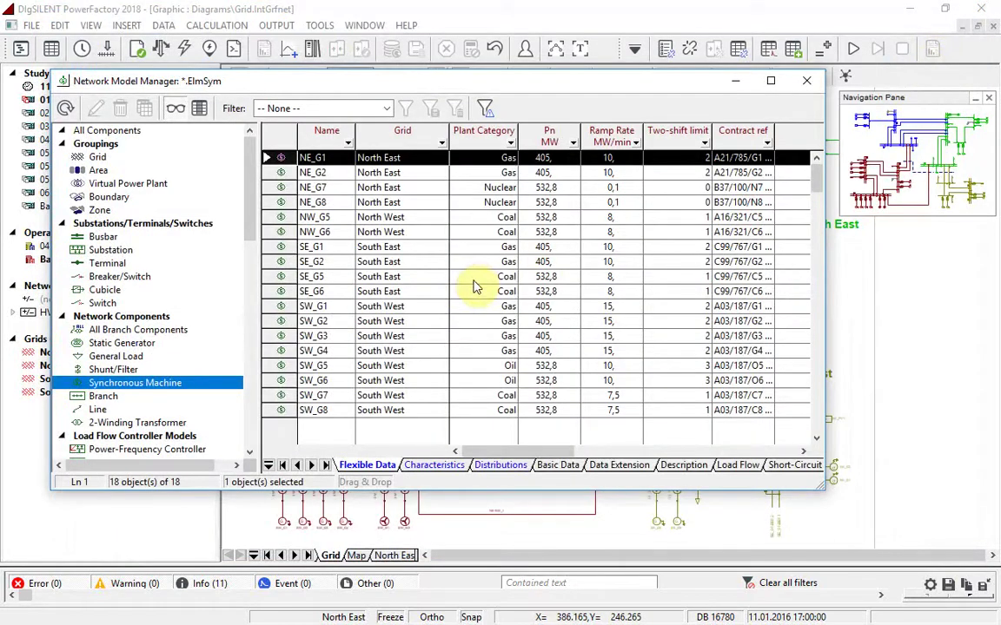